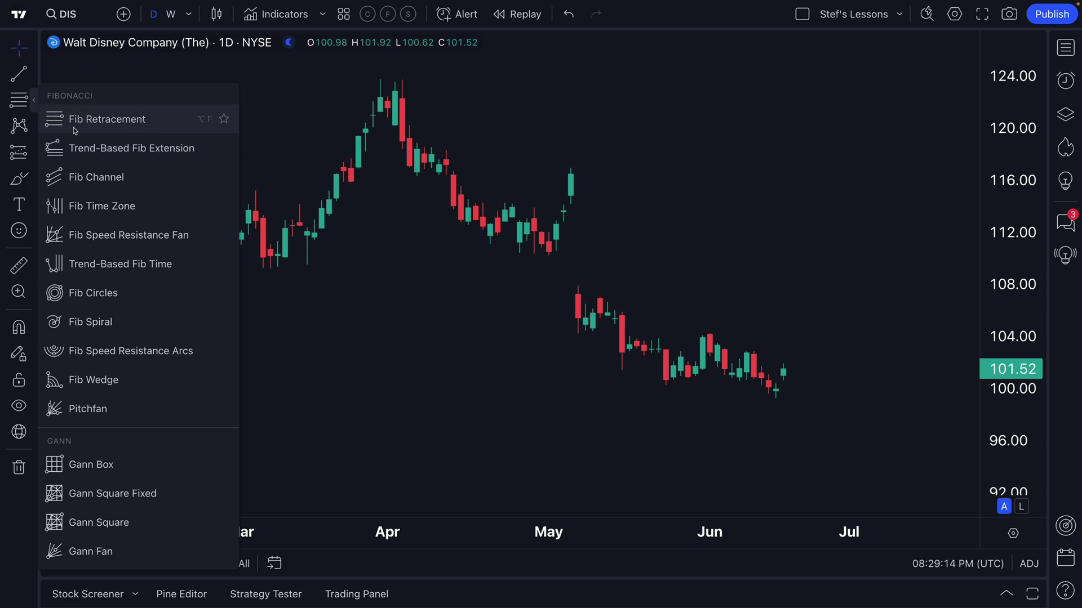
Draw a Fib retracement from the 123.75 April high down to the 99.19 June low.
left_click(88, 121)
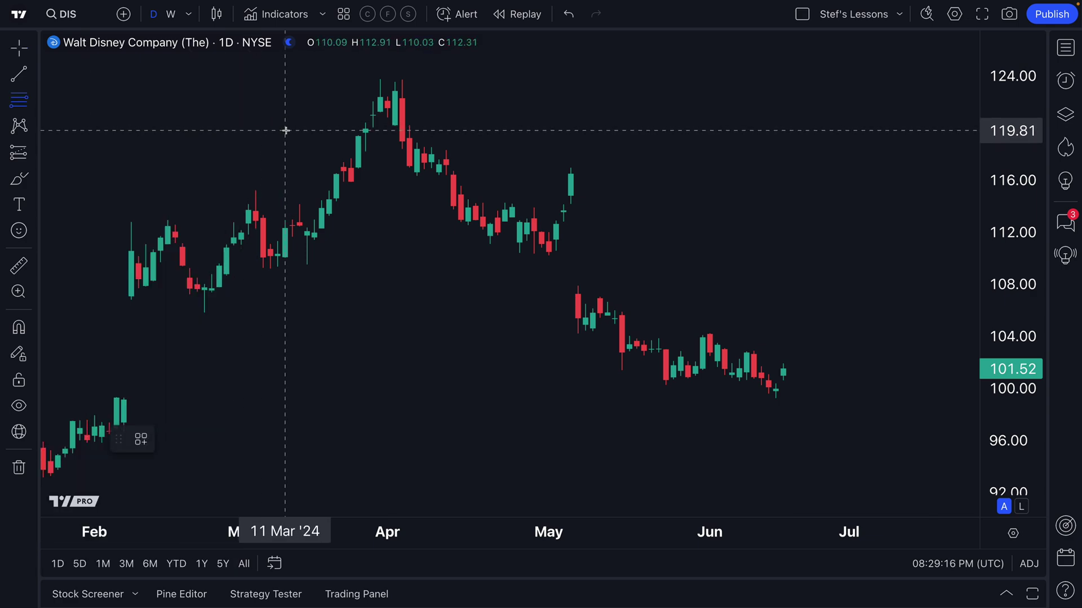
left_click(402, 79)
left_click(534, 211)
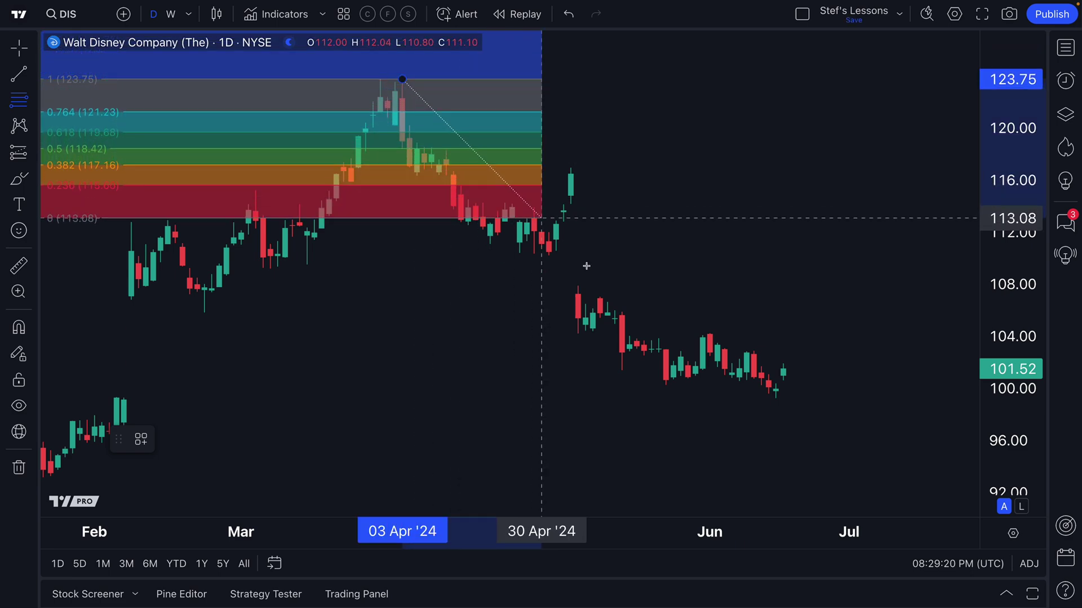
left_click(776, 399)
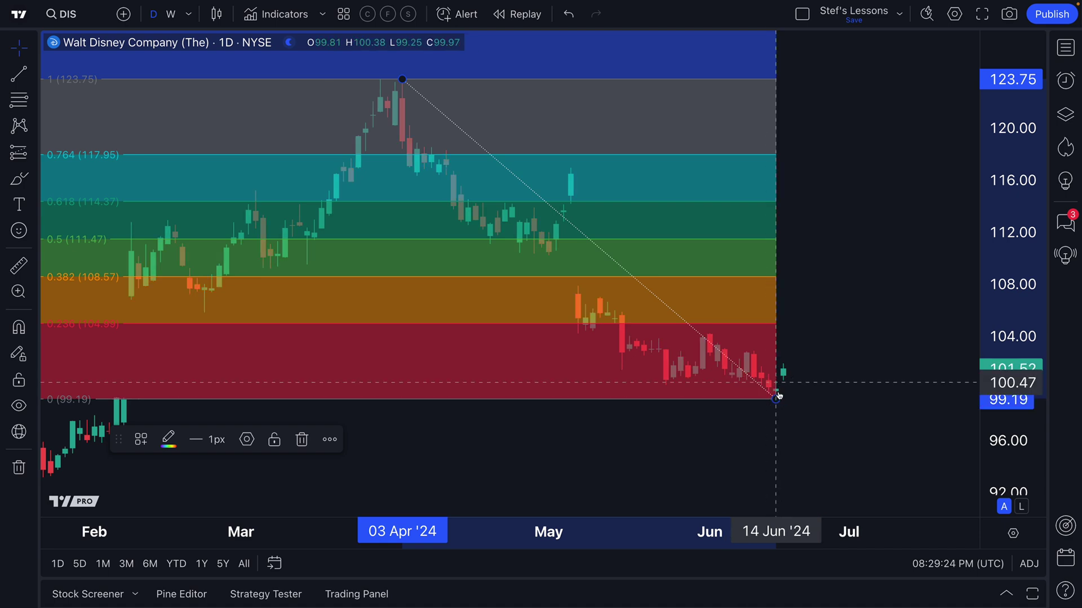
mouse_move(776, 399)
left_mouse_down()
mouse_move(776, 410)
mouse_move(776, 399)
left_mouse_up()
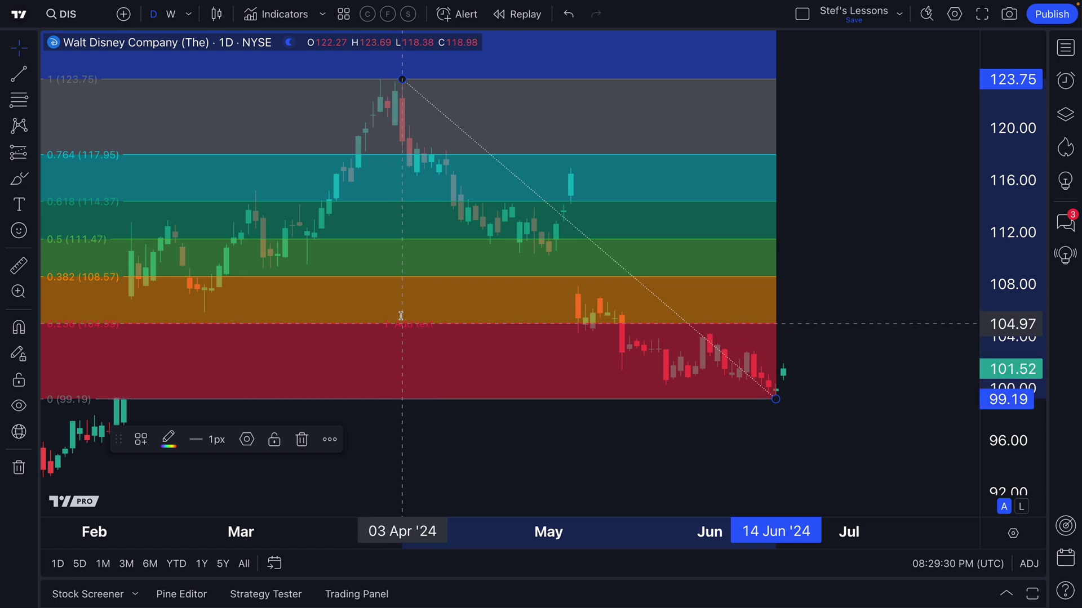
Label the levels Buy the dip zone (0), Conviction zone (0.236), Chop zone (0.5) and Take profit zone (1).
left_click(412, 237)
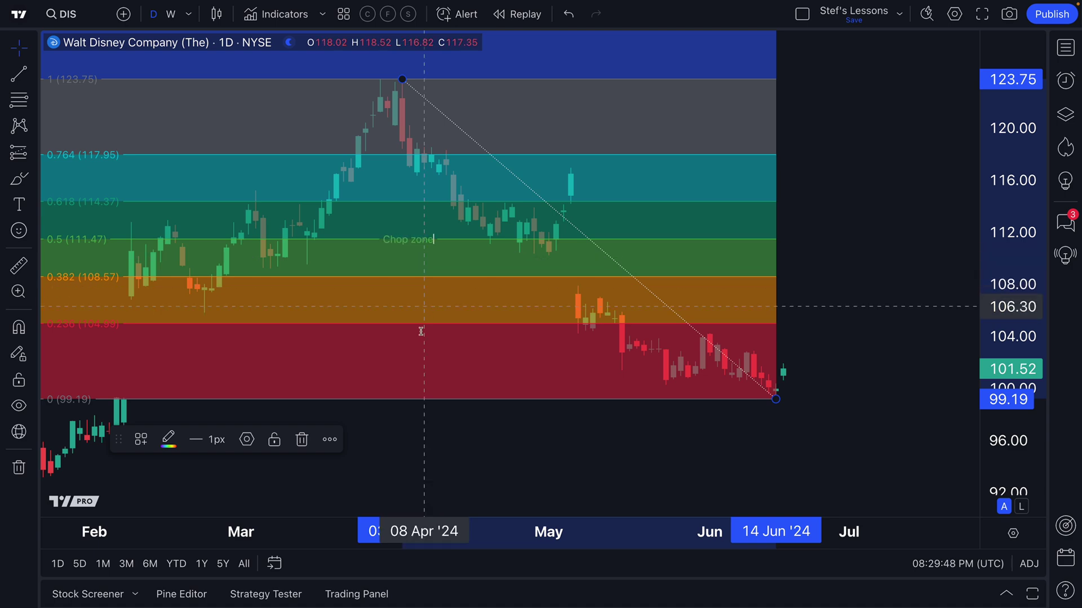
double_click(403, 399)
type("Buy the dip zone")
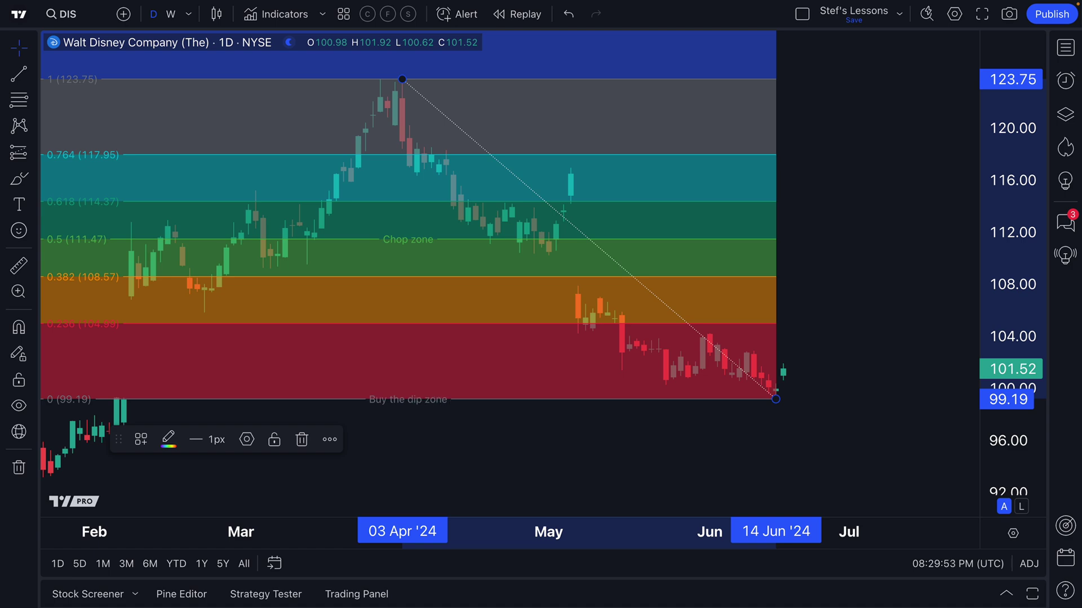
left_click(392, 79)
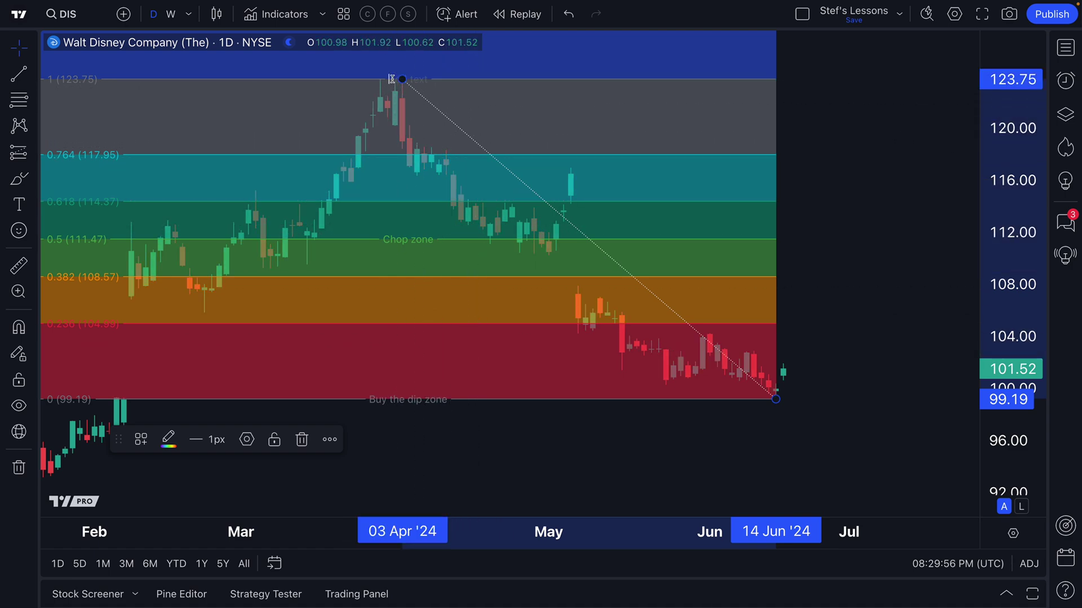
type("To pro")
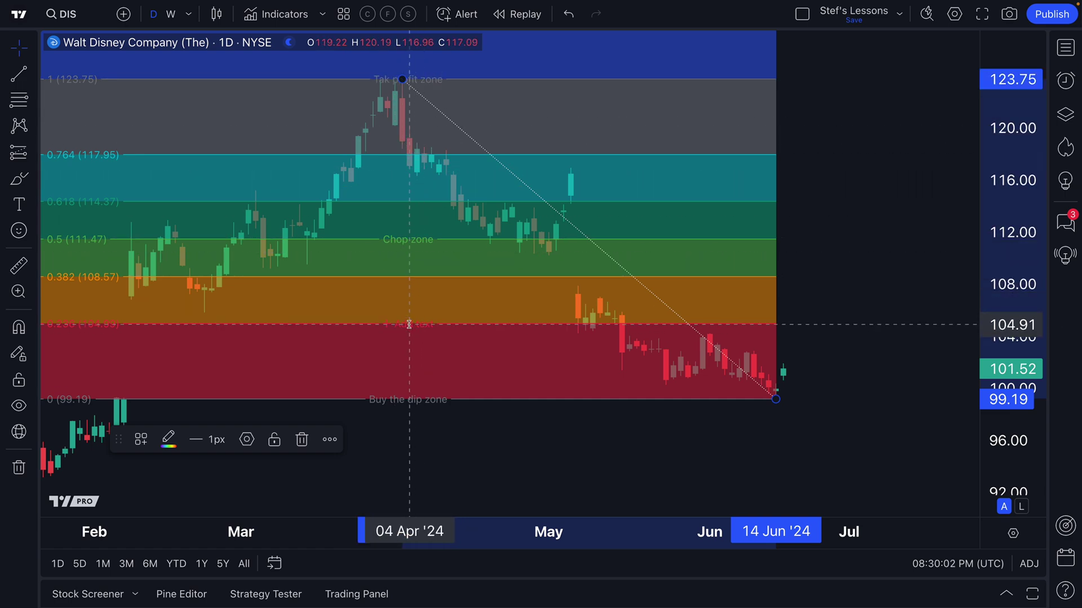
left_click(409, 325)
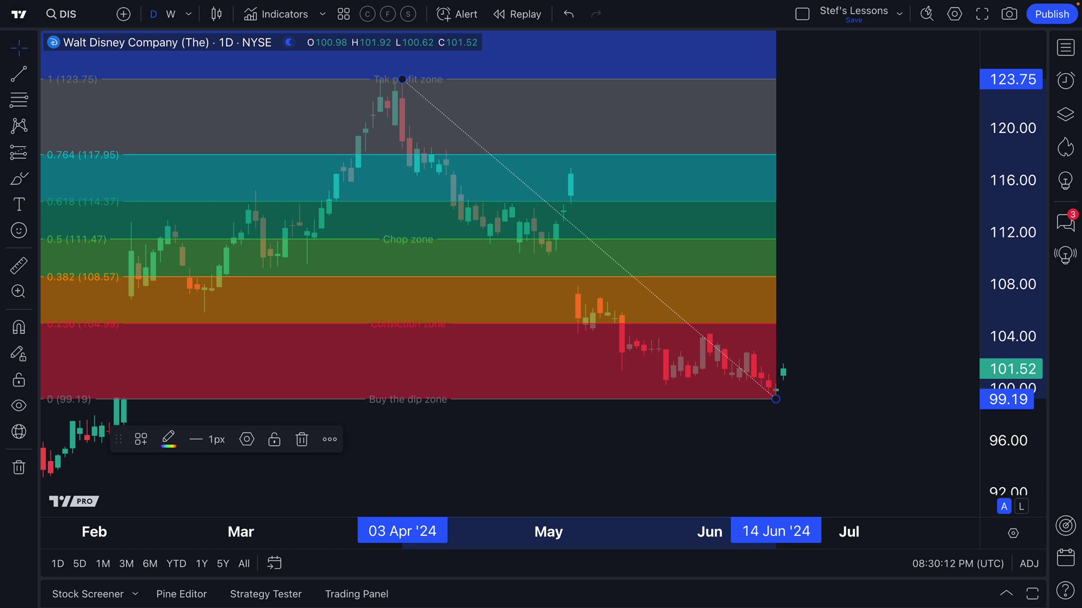
left_click(788, 340)
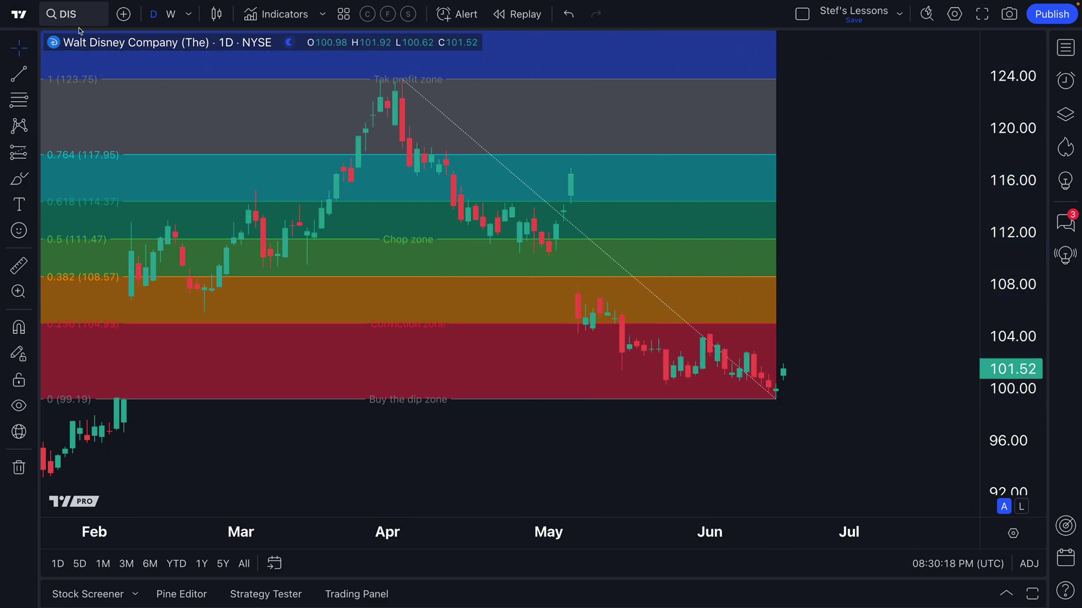
mouse_move(778, 393)
left_mouse_down()
mouse_move(792, 353)
mouse_move(841, 299)
left_mouse_up()
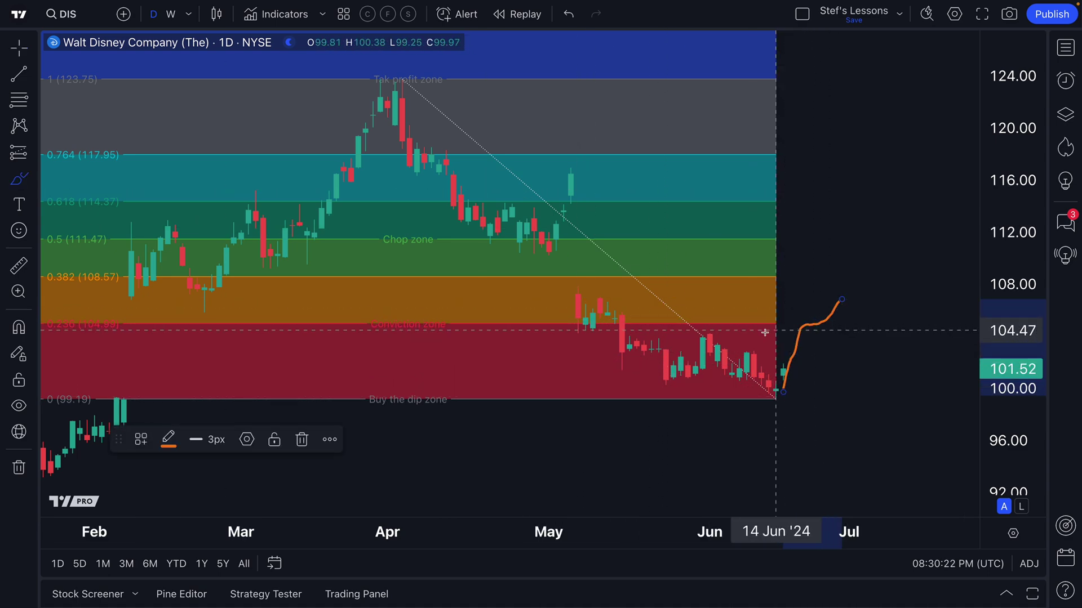
key("Delete")
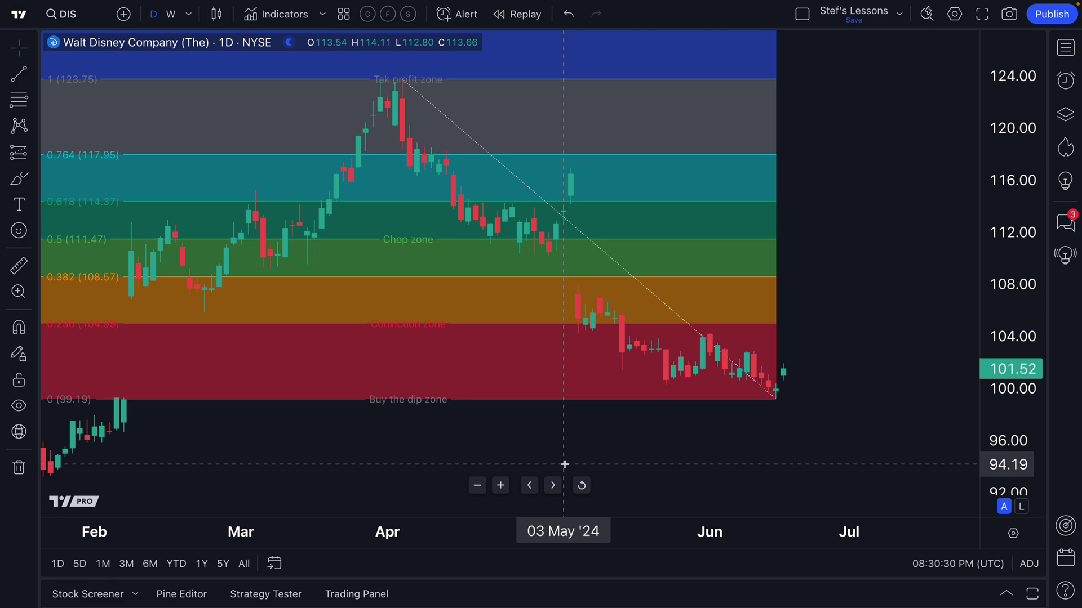
double_click(541, 401)
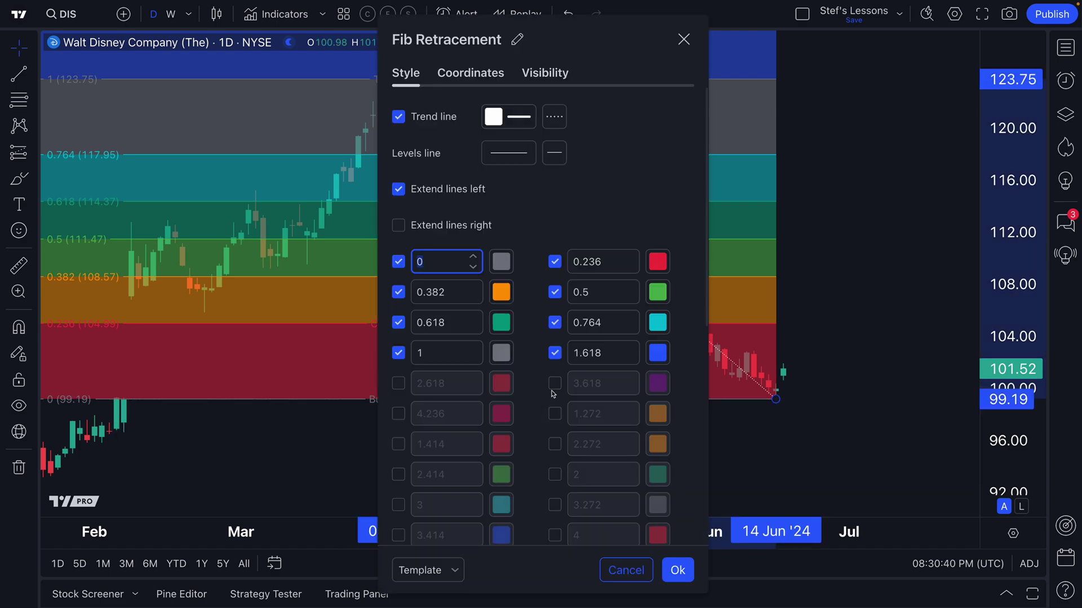
Nudge the retracement anchors to 123.70 at the top and 99.25 at the bottom.
left_click_drag(552, 39, 194, 40)
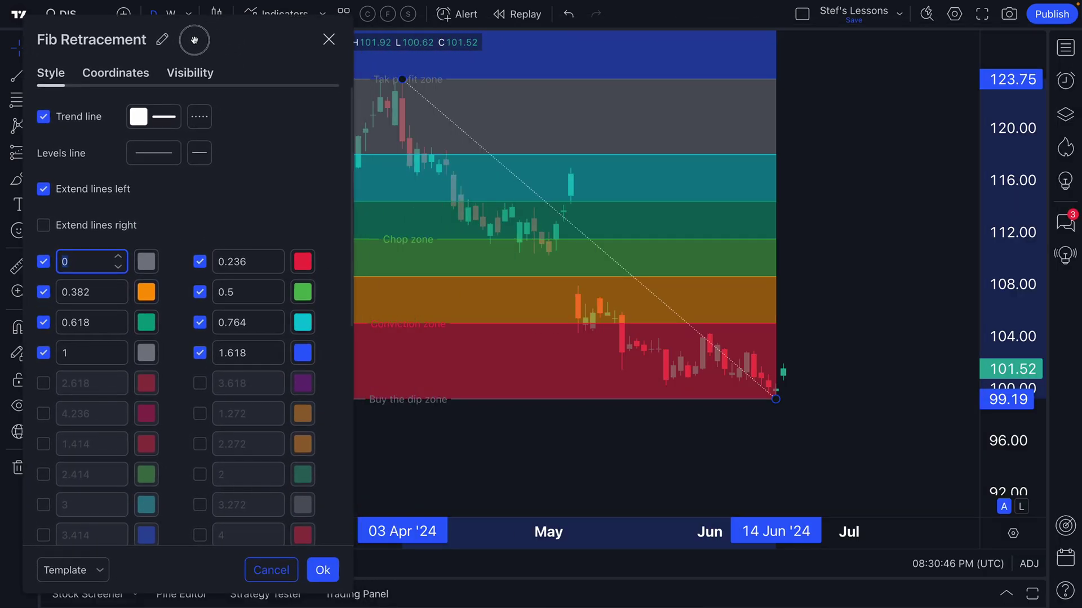
scroll(201, 328, "down", 8)
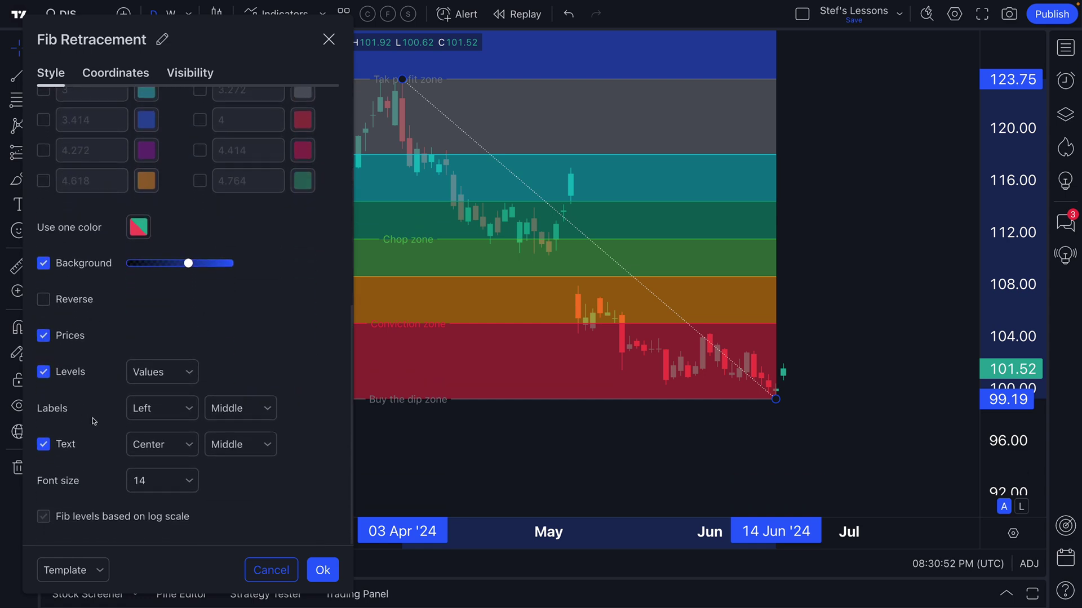
scroll(93, 418, "up", 8)
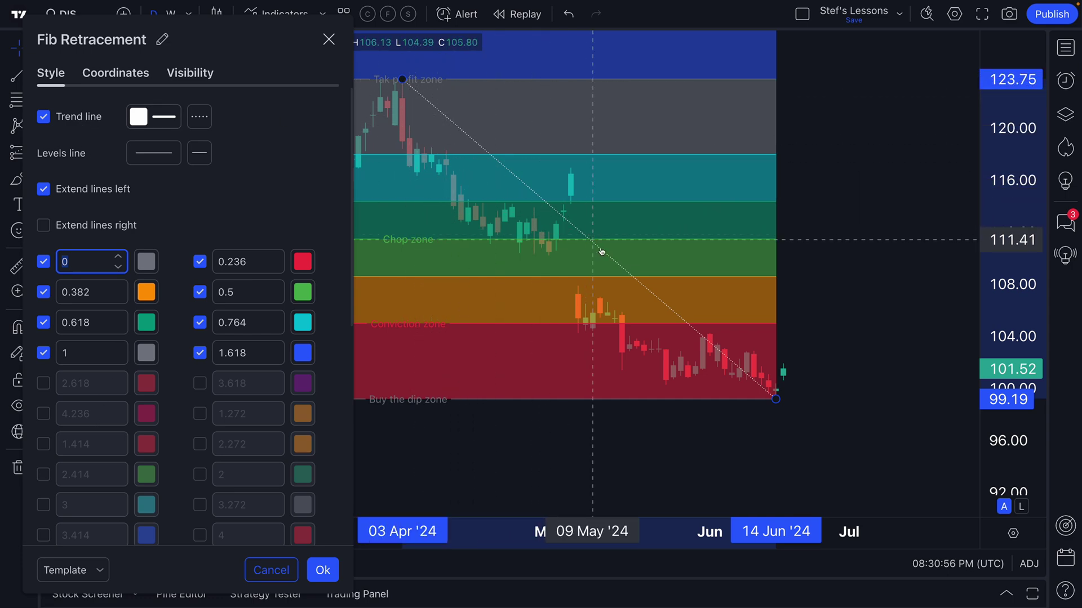
left_click(732, 366)
left_click_drag(747, 377, 746, 370)
left_click_drag(403, 79, 403, 80)
left_click_drag(778, 400, 778, 399)
Turn off Extend lines left so the zones start at the April high.
double_click(778, 400)
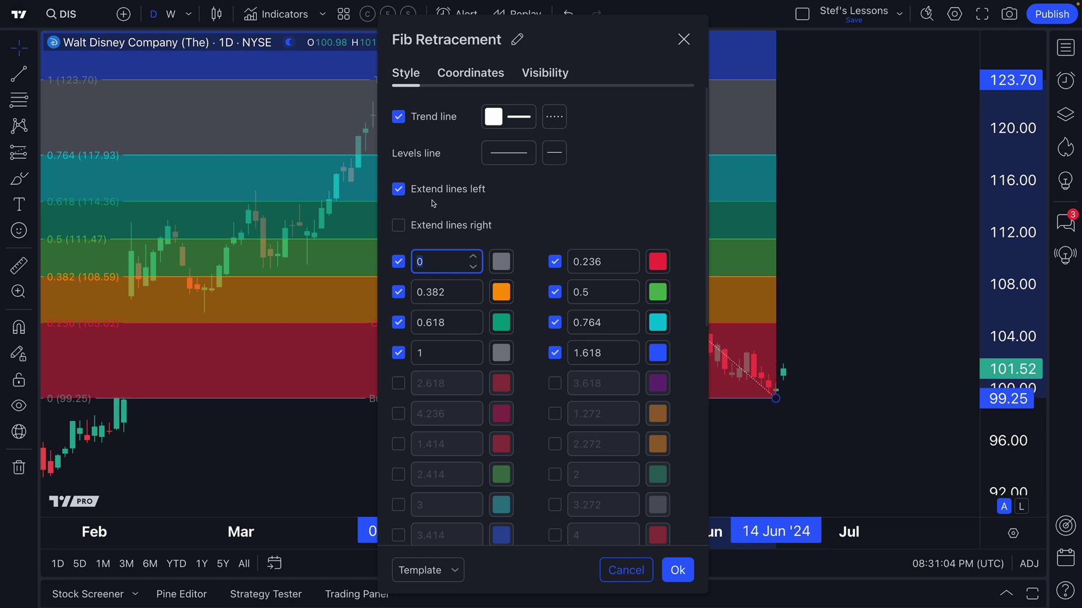
left_click(426, 189)
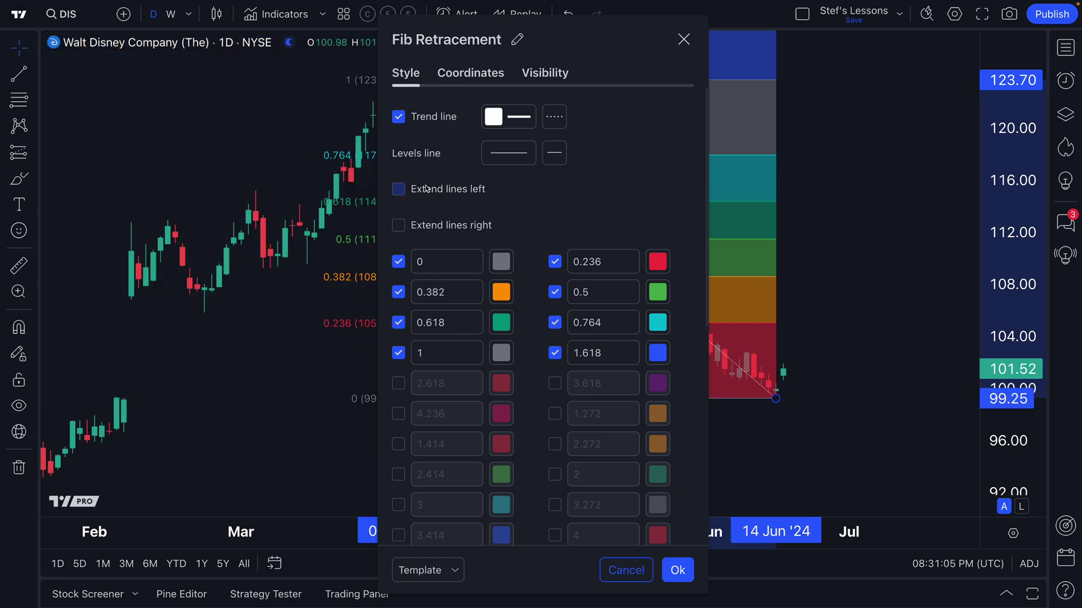
left_click(683, 39)
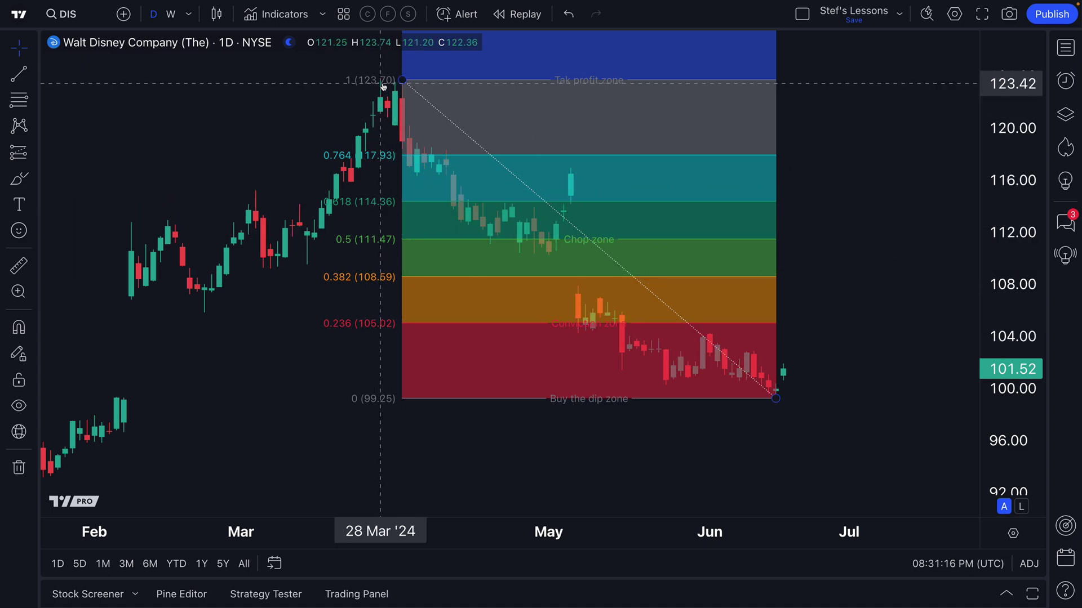
left_click(410, 86)
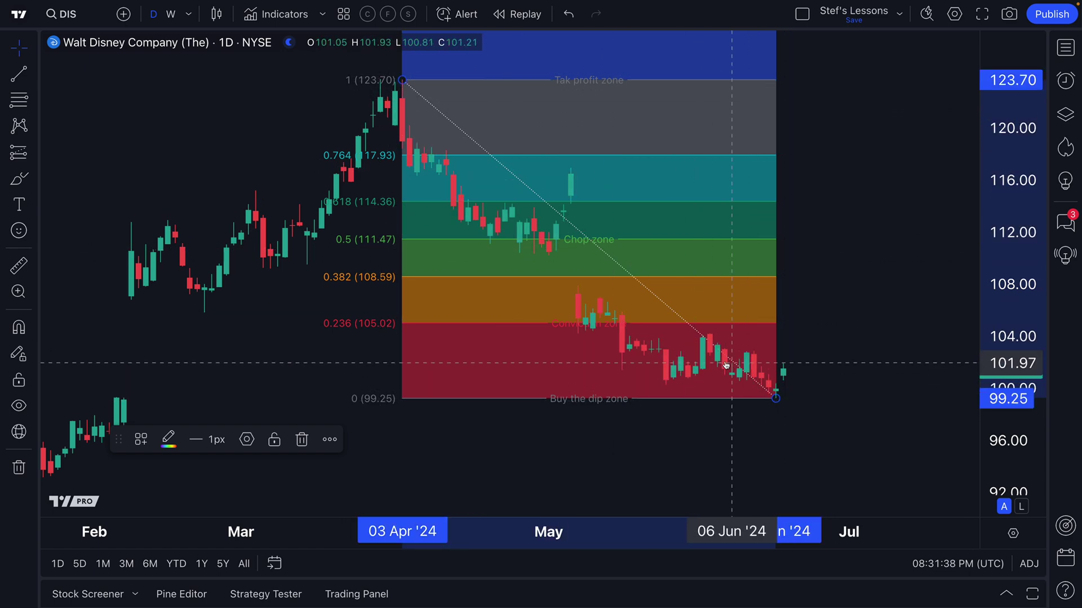
left_click(18, 179)
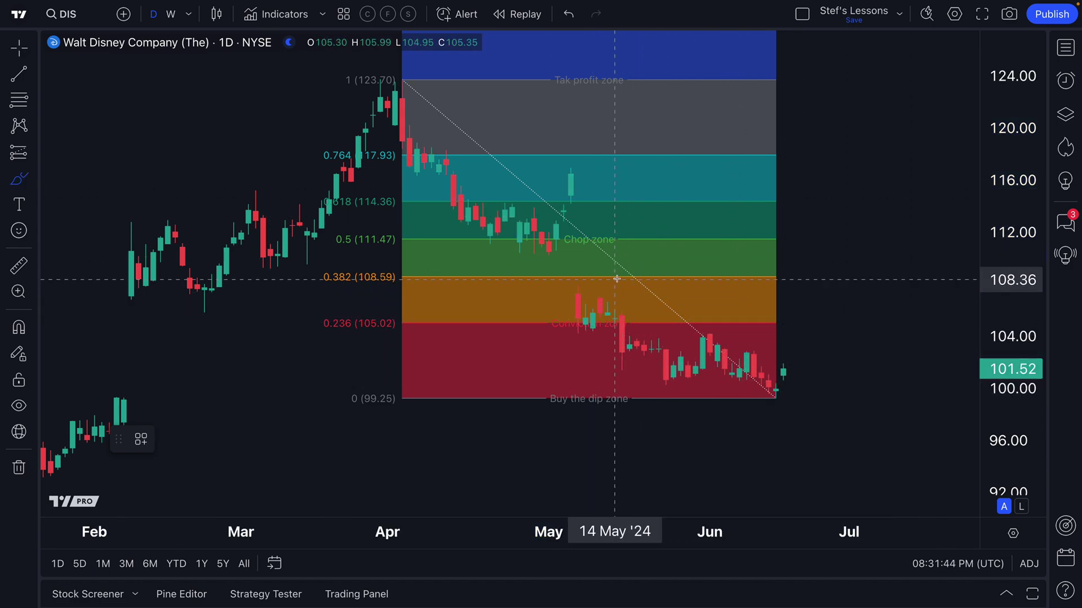
mouse_move(778, 395)
left_mouse_down()
mouse_move(803, 344)
mouse_move(896, 290)
mouse_move(923, 254)
mouse_move(928, 211)
left_mouse_up()
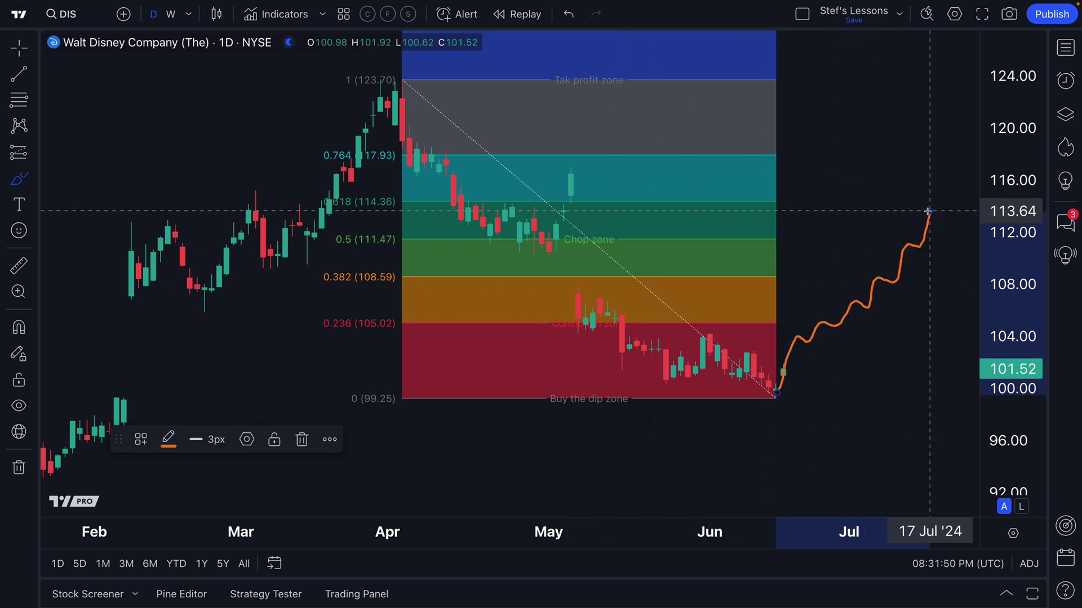
key("Delete")
left_click(18, 48)
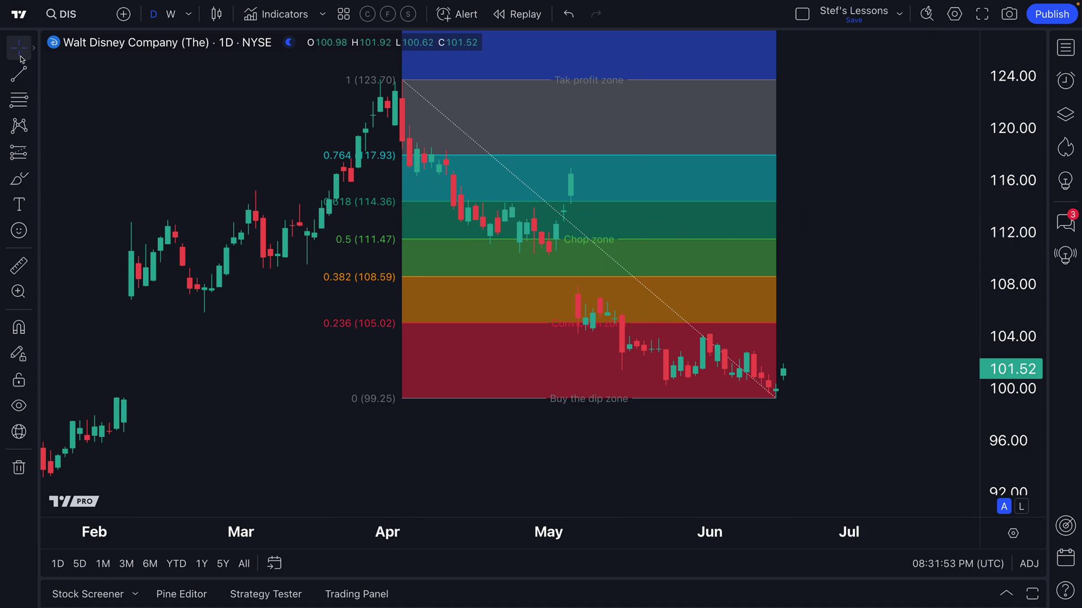
double_click(669, 278)
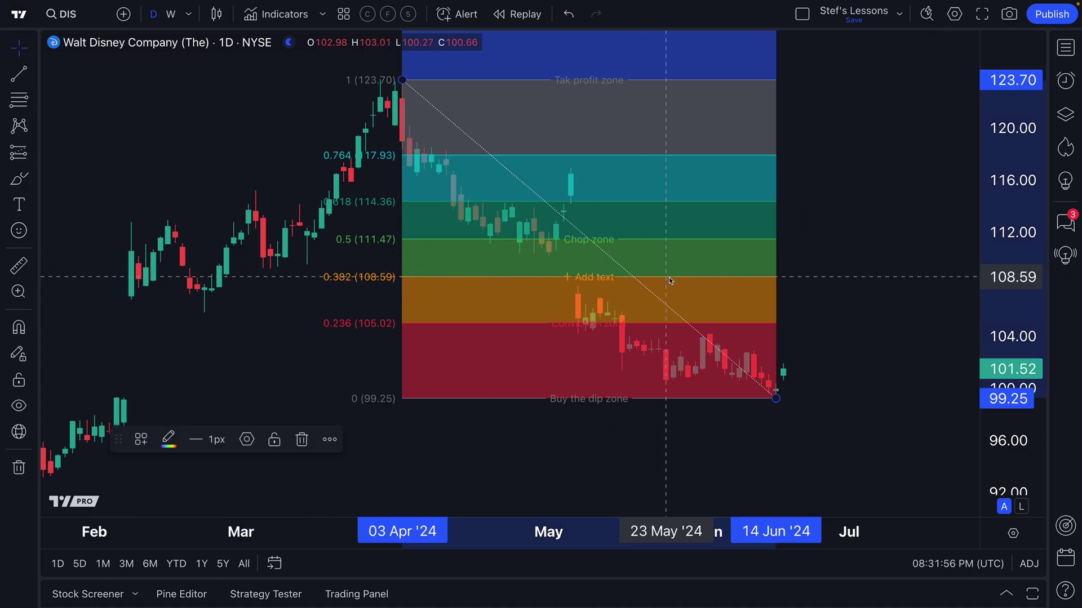
Keep the trend line white after trying other colours, and make it solid instead of dotted.
left_click_drag(594, 41, 250, 42)
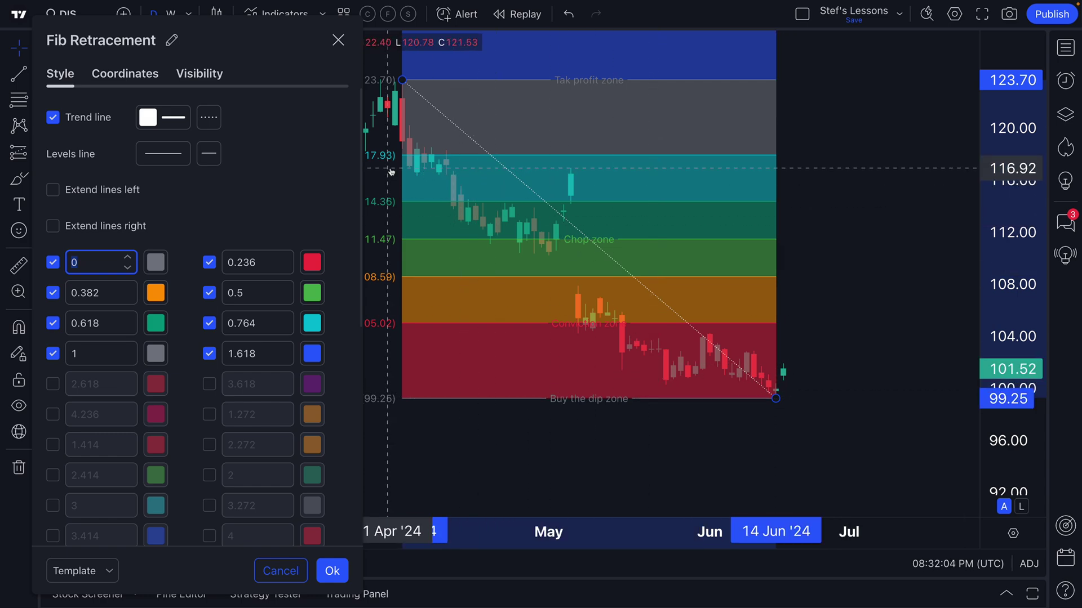
left_click(182, 124)
left_click(151, 163)
left_click(167, 164)
left_click(184, 164)
left_click(200, 163)
left_click(217, 163)
left_click(234, 164)
left_click(250, 163)
left_click(267, 163)
left_click(284, 164)
left_click(301, 164)
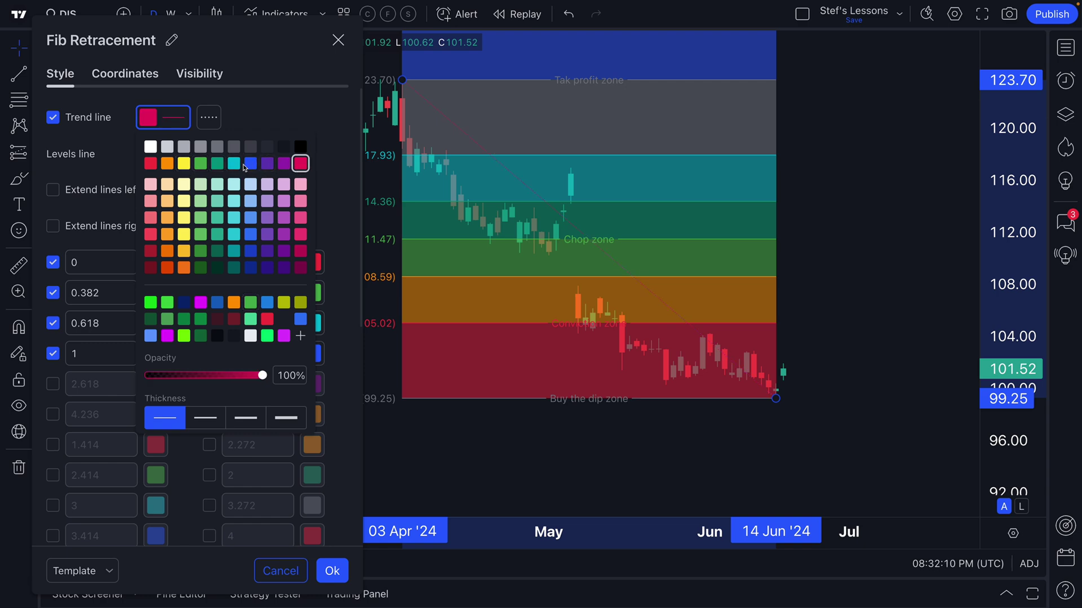
left_click(151, 147)
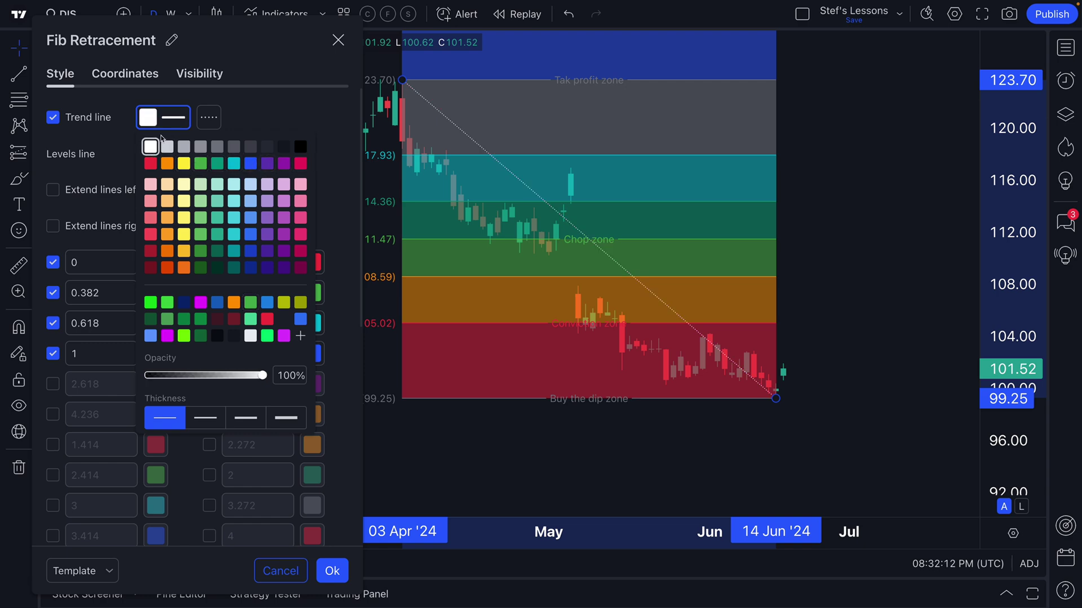
left_click(208, 117)
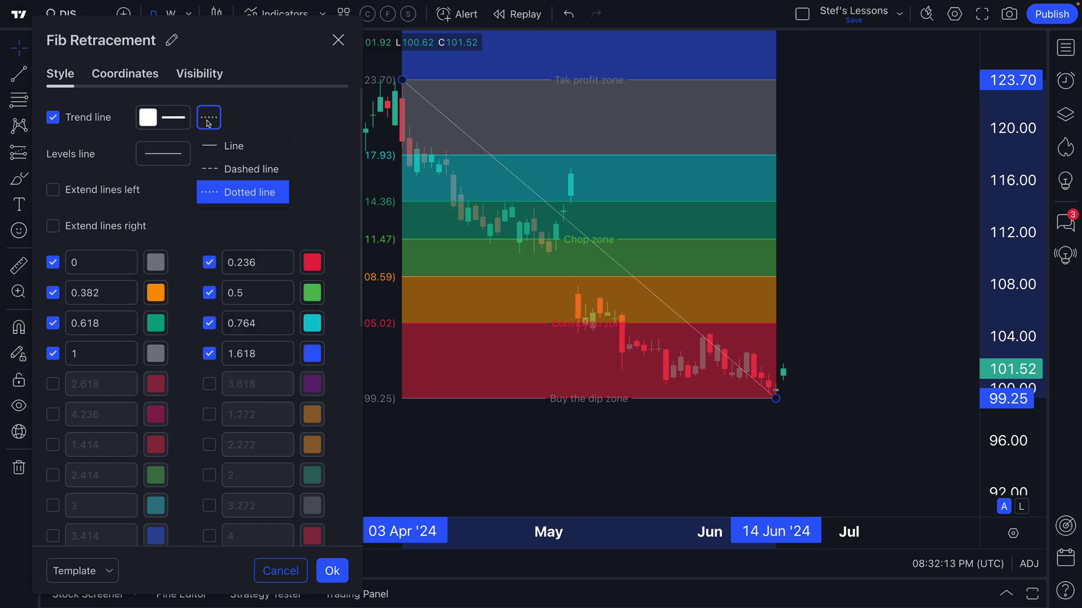
left_click(227, 149)
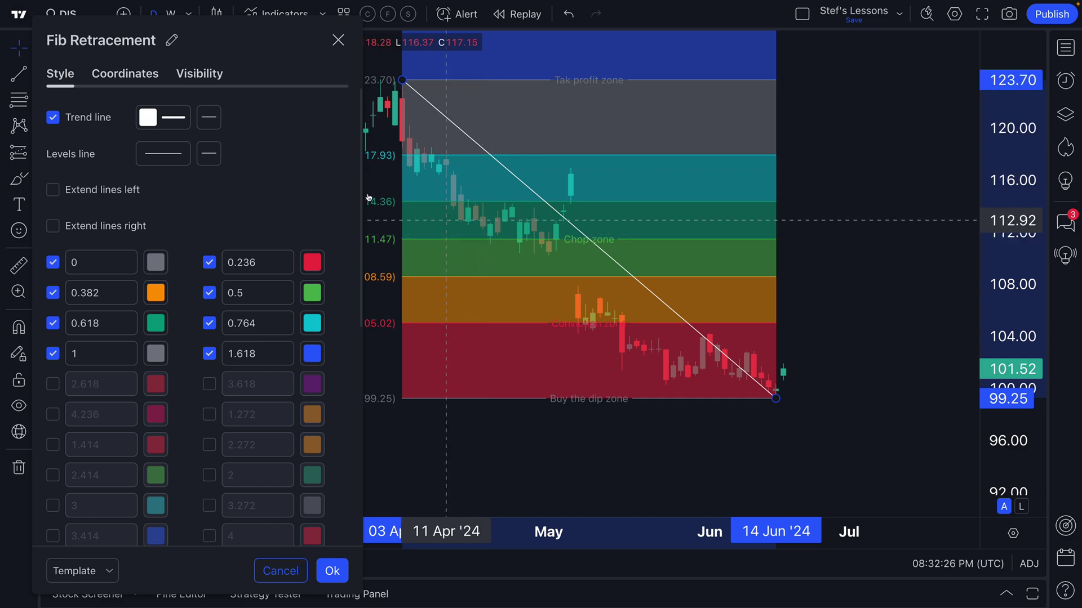
Make the Fib level lines thicker and solid after trying dotted and dashed styles.
left_click(159, 154)
left_click(163, 205)
left_click(161, 153)
left_click(162, 229)
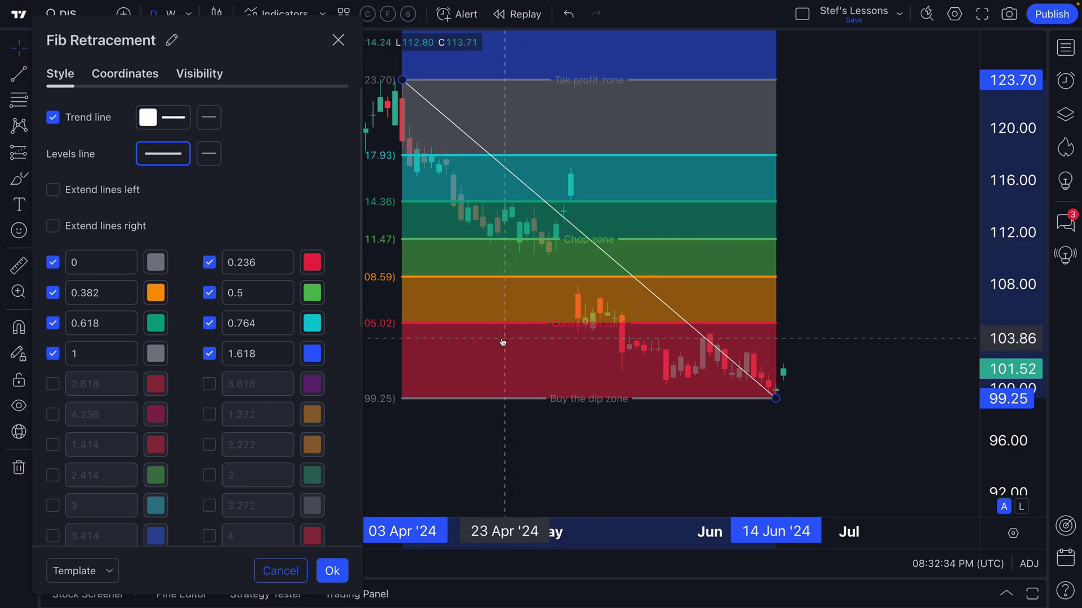
left_click(214, 155)
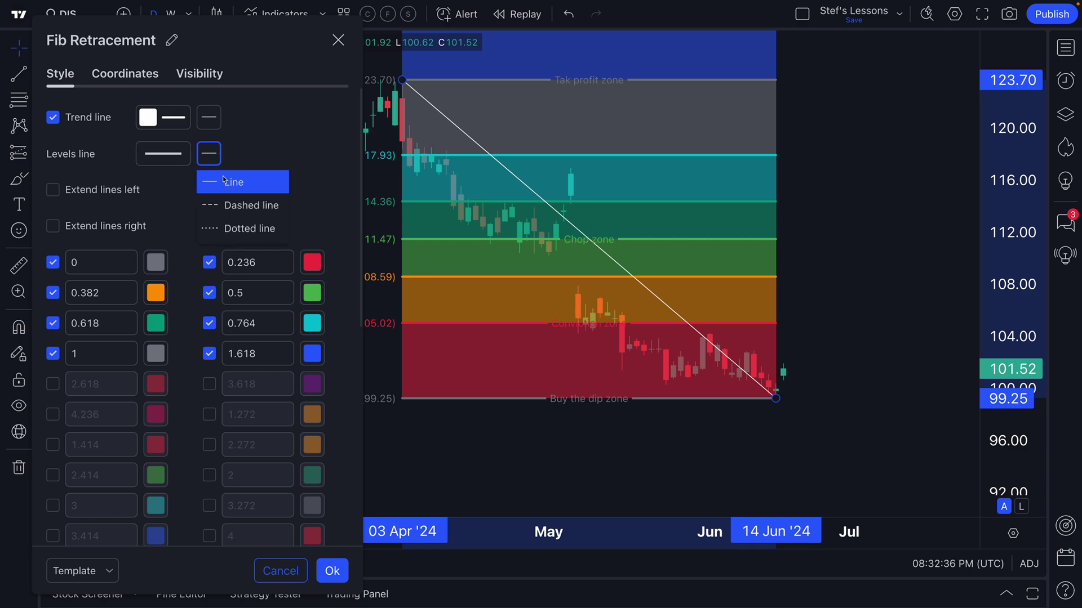
left_click(250, 229)
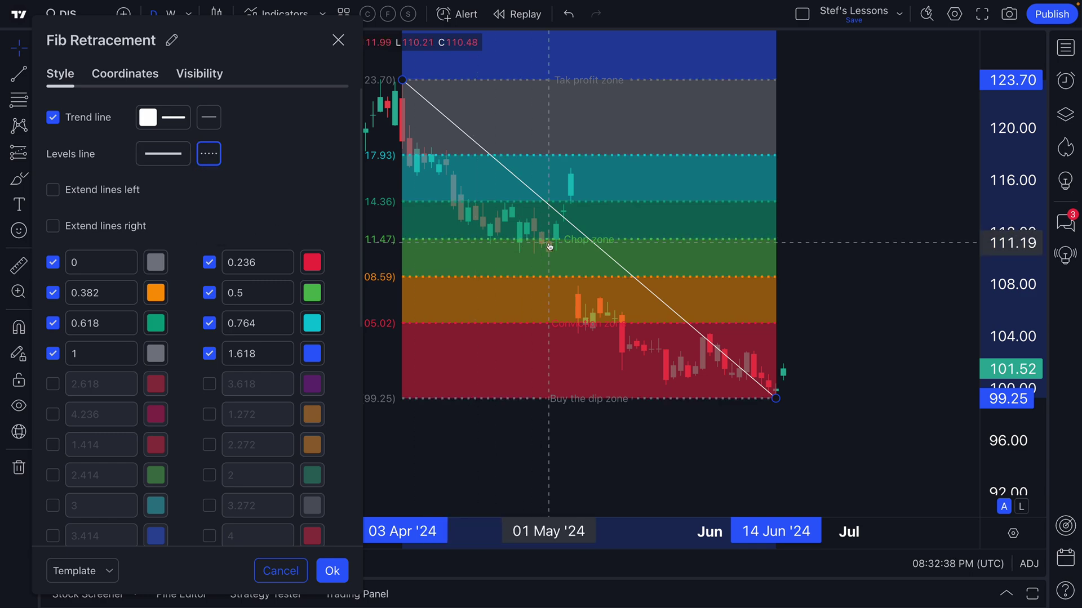
left_click(209, 153)
left_click(234, 204)
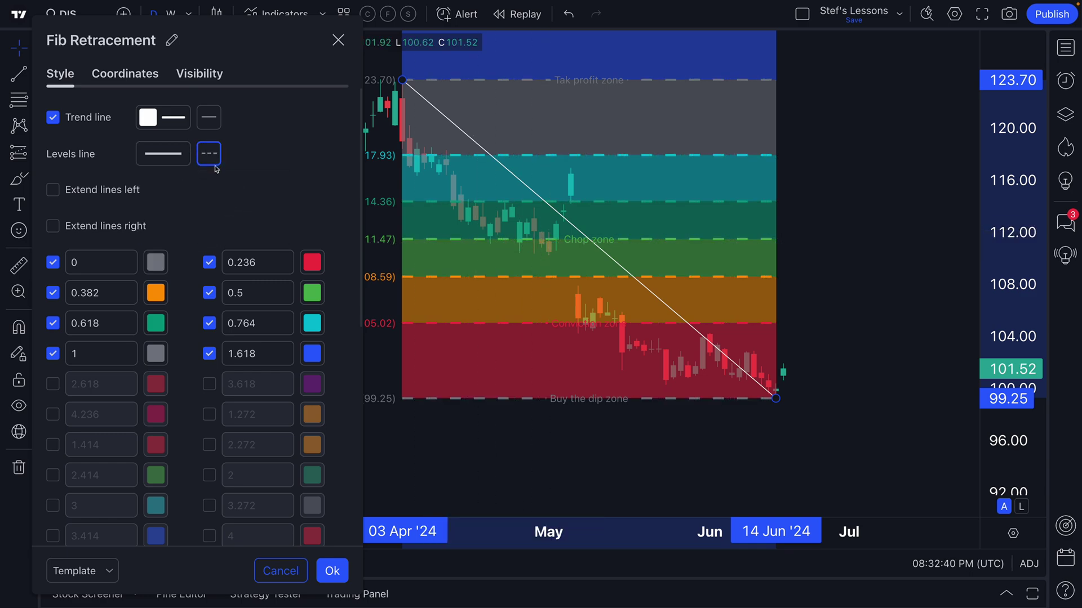
left_click(212, 159)
left_click(229, 183)
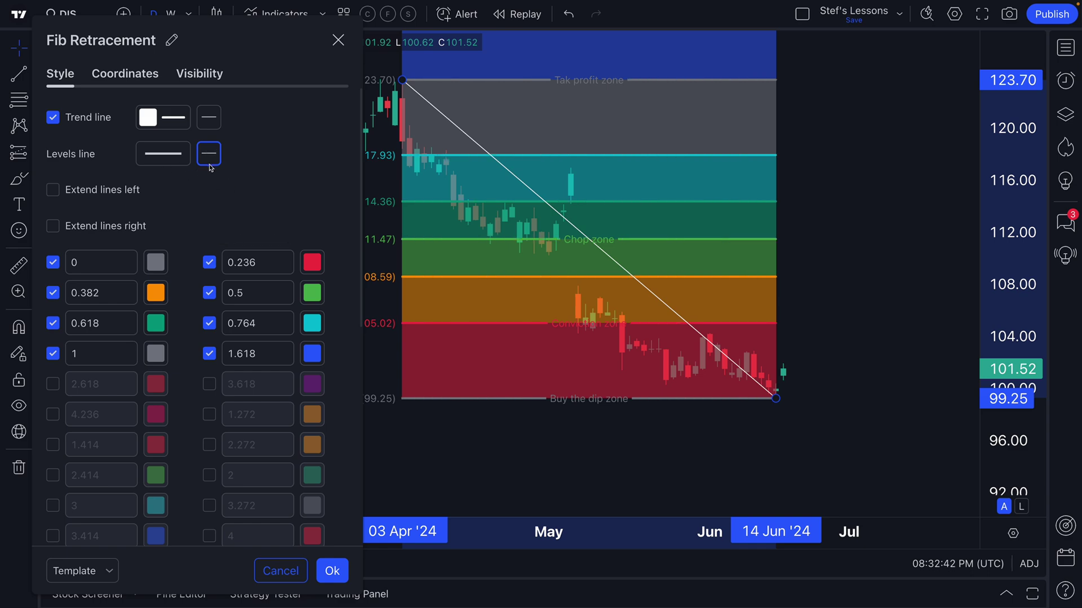
left_click(172, 154)
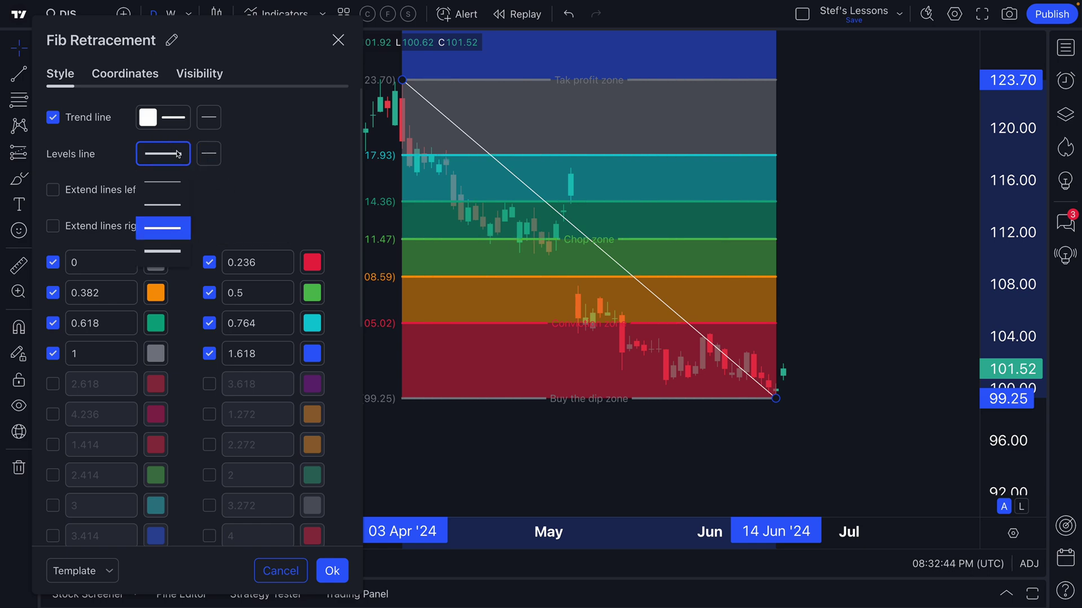
left_click(164, 210)
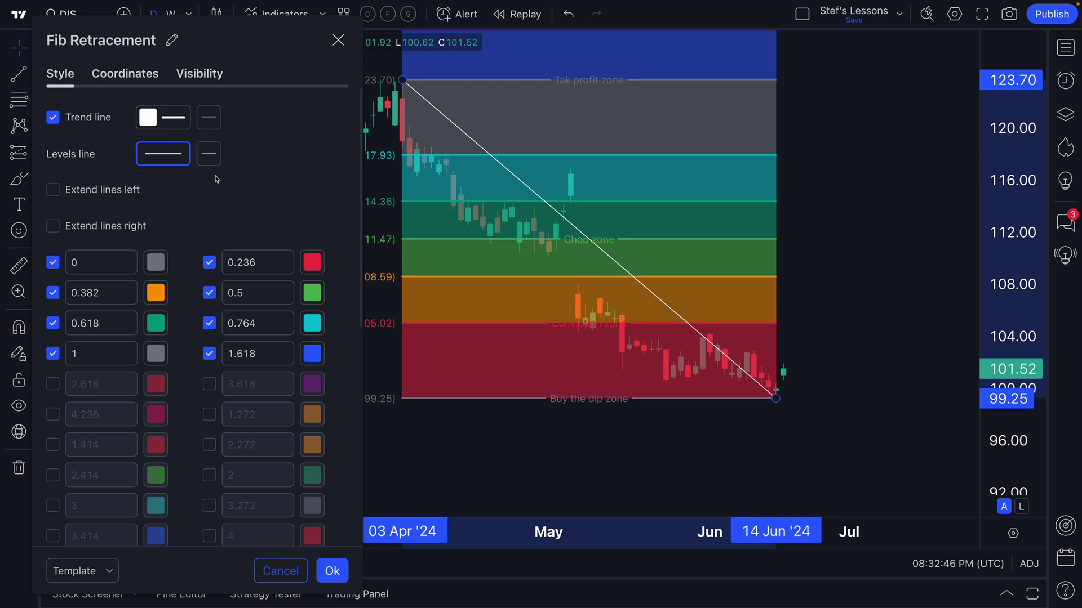
left_click(188, 153)
left_click(282, 189)
Turn on Extend lines left, leaving right extension off, and apply the settings.
left_click(135, 192)
left_click(135, 192)
left_click(135, 228)
left_click(135, 227)
left_click(125, 193)
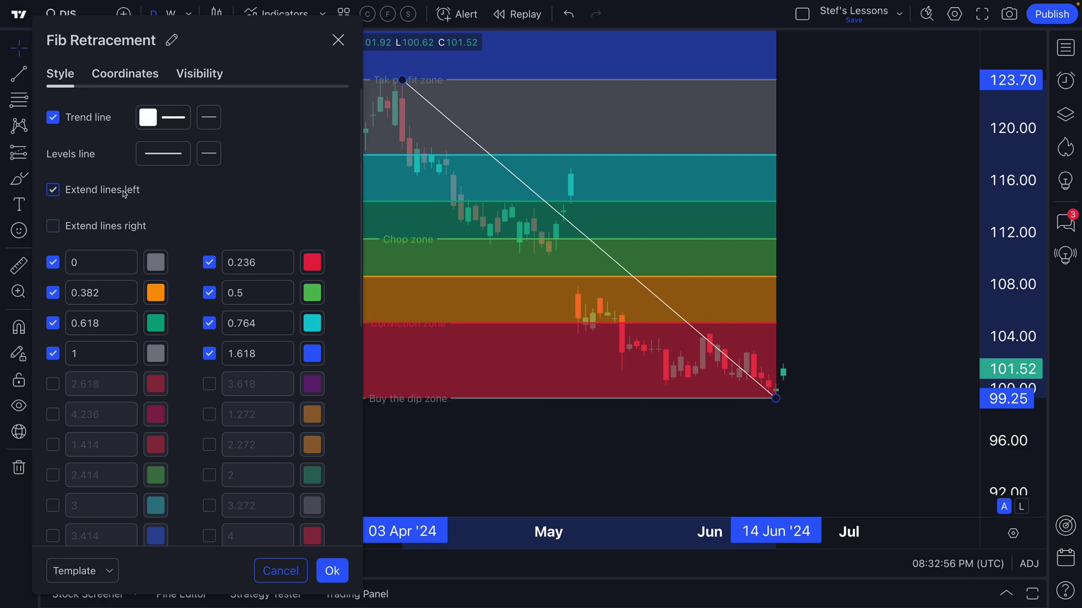
left_click(338, 40)
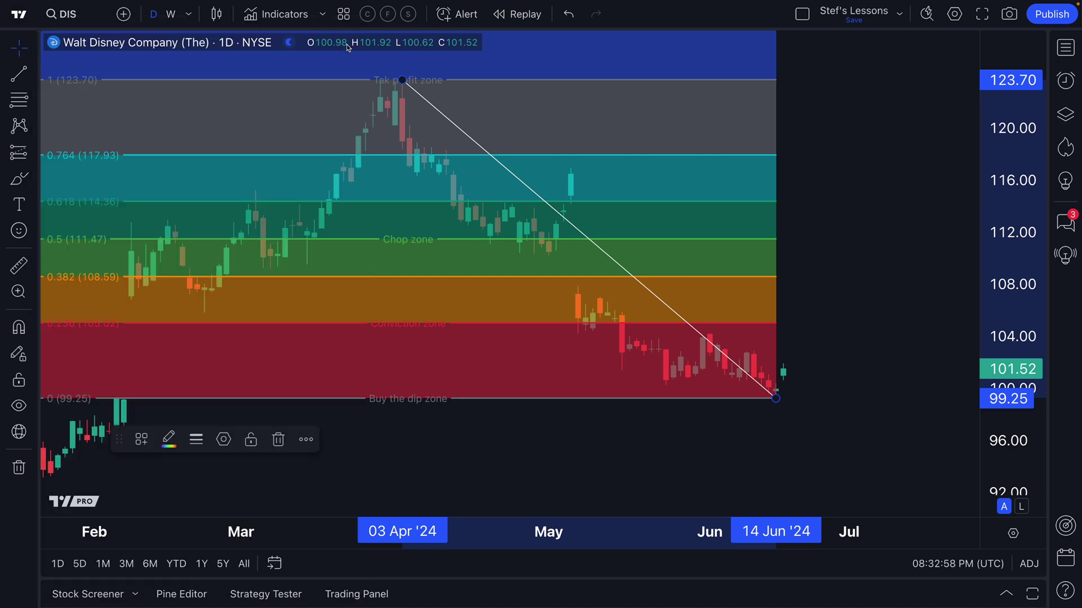
scroll(519, 430, "down", 8)
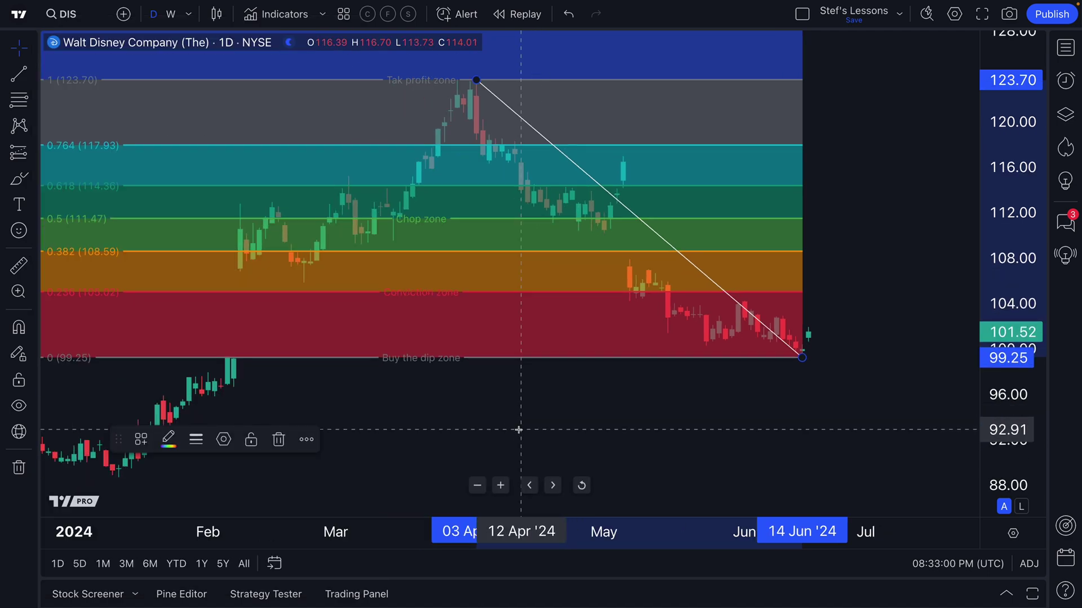
scroll(517, 429, "down", 4)
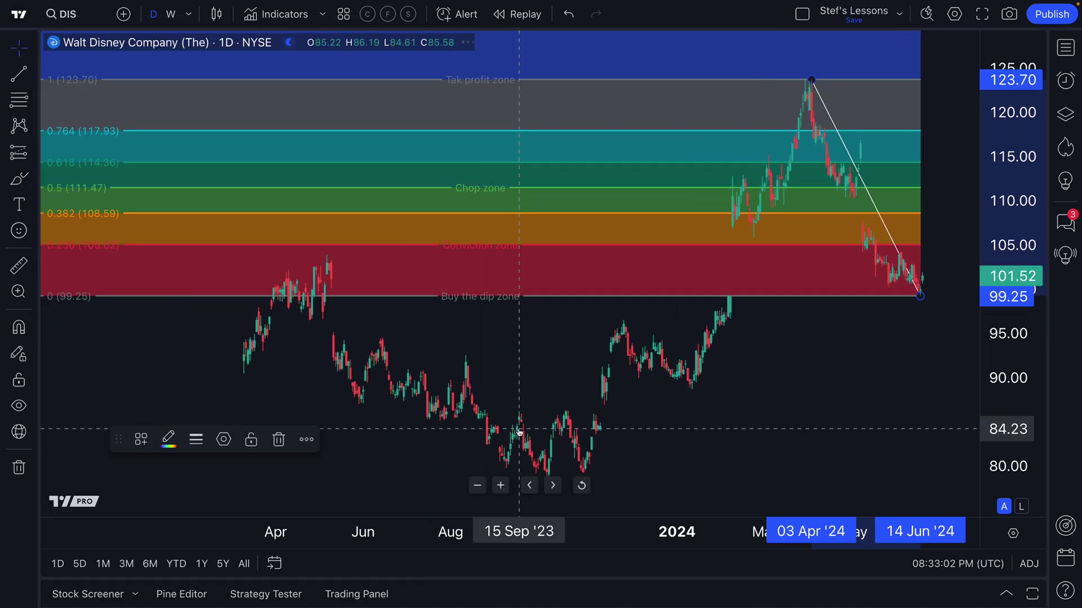
scroll(517, 430, "down", 3)
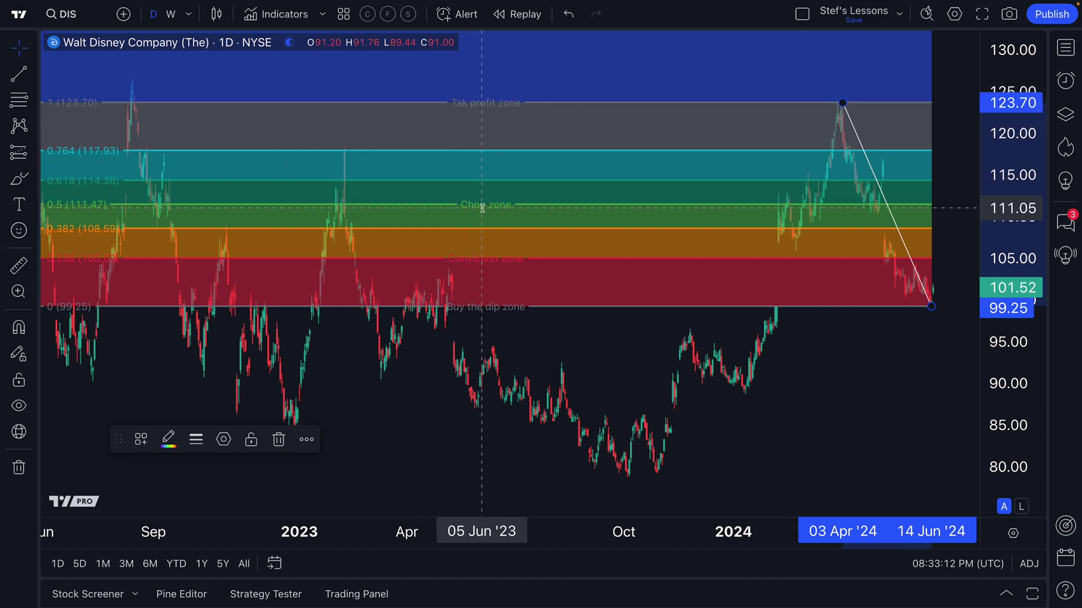
scroll(430, 274, "down", 3)
scroll(429, 274, "down", 2)
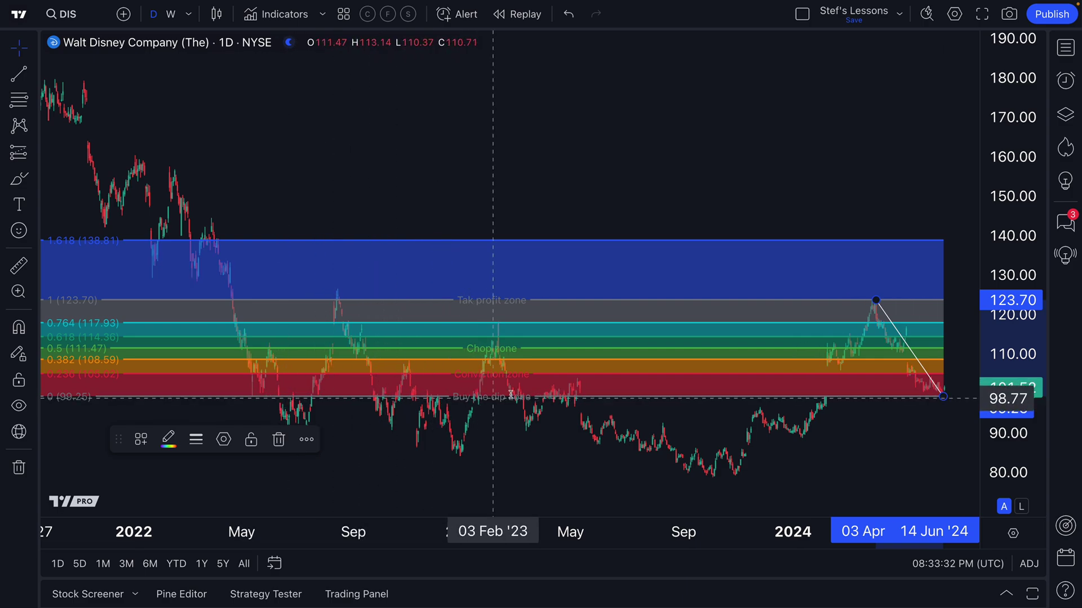
scroll(511, 395, "up", 8)
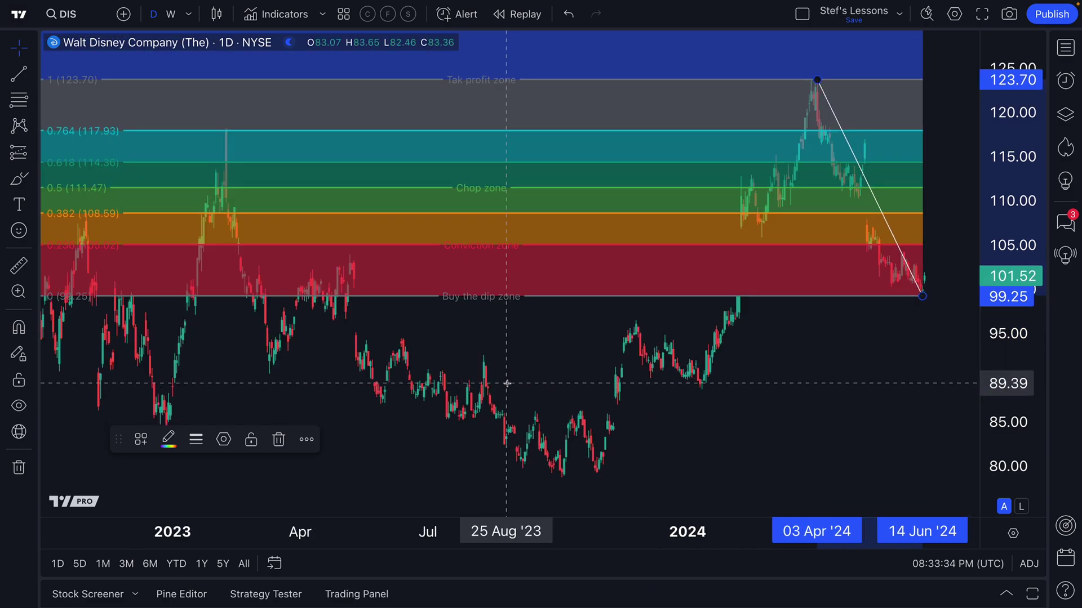
scroll(589, 334, "up", 2)
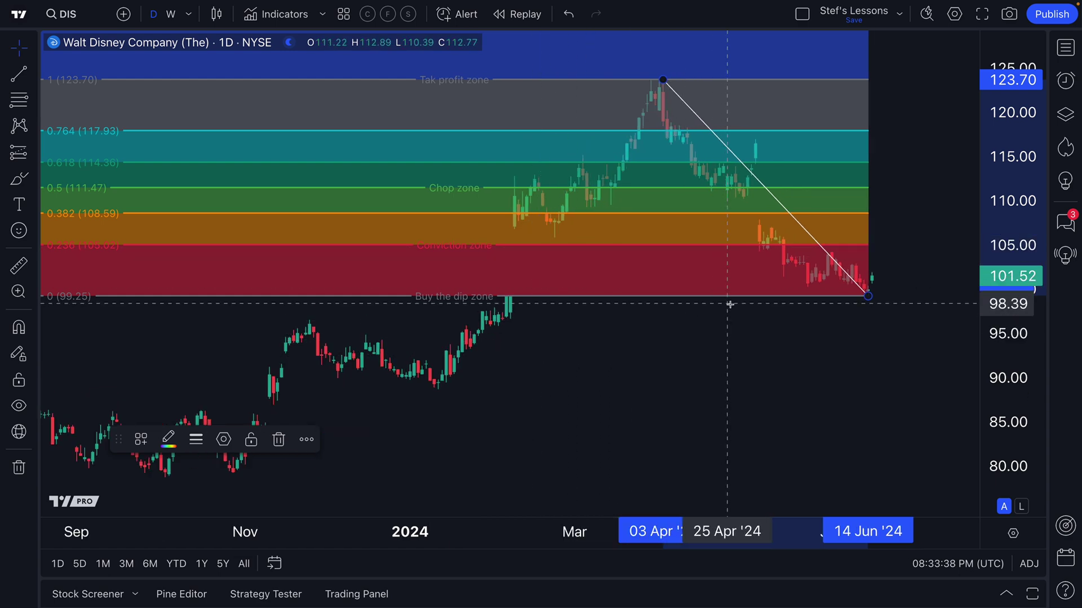
Switch the Fib levels from extending left to extending right past the latest candles.
double_click(817, 297)
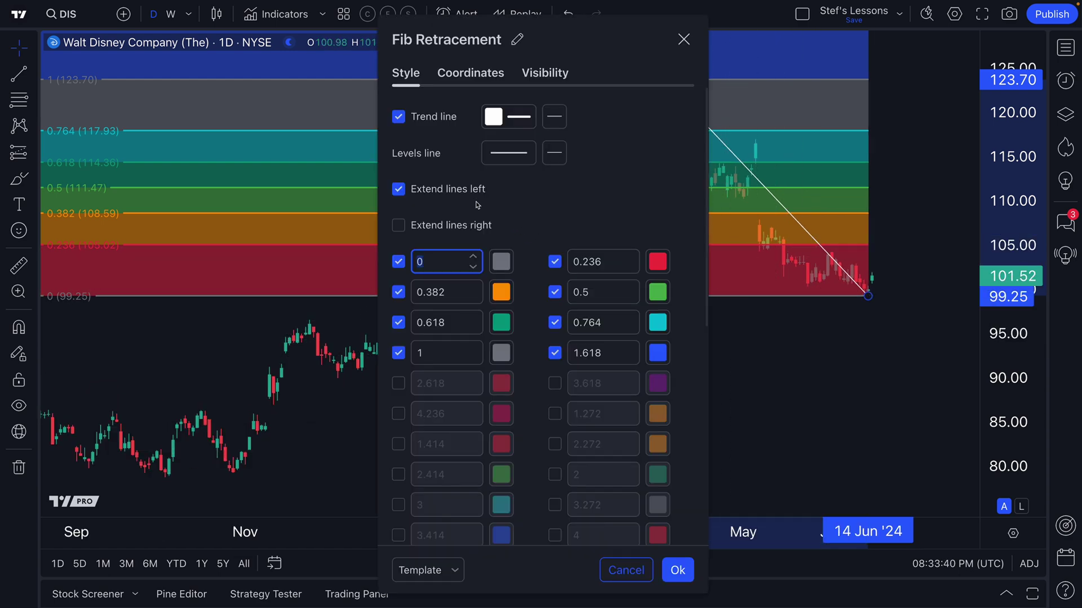
left_click(458, 191)
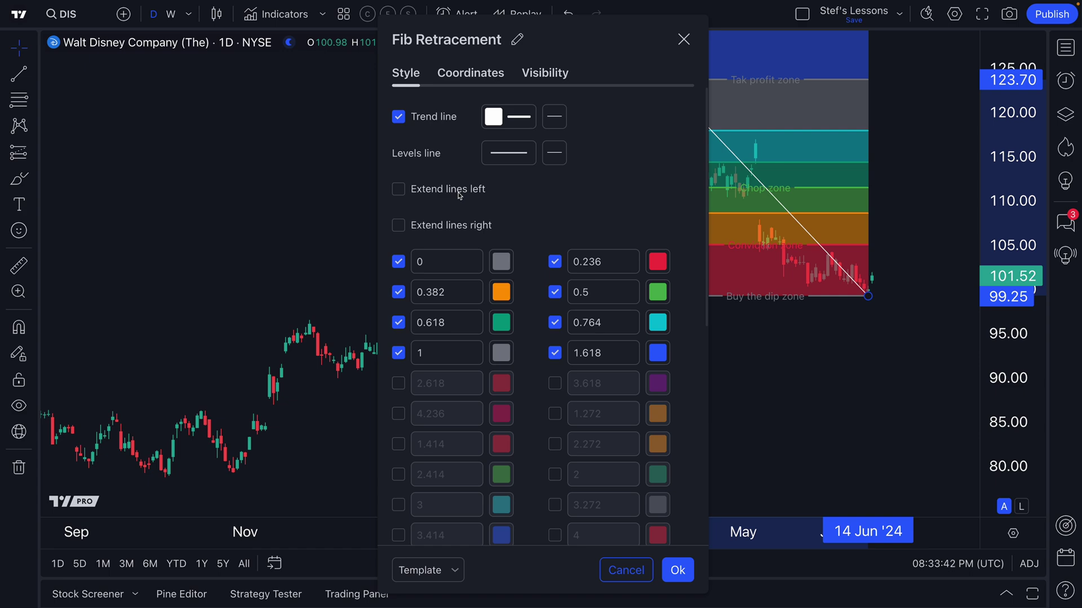
left_click(458, 227)
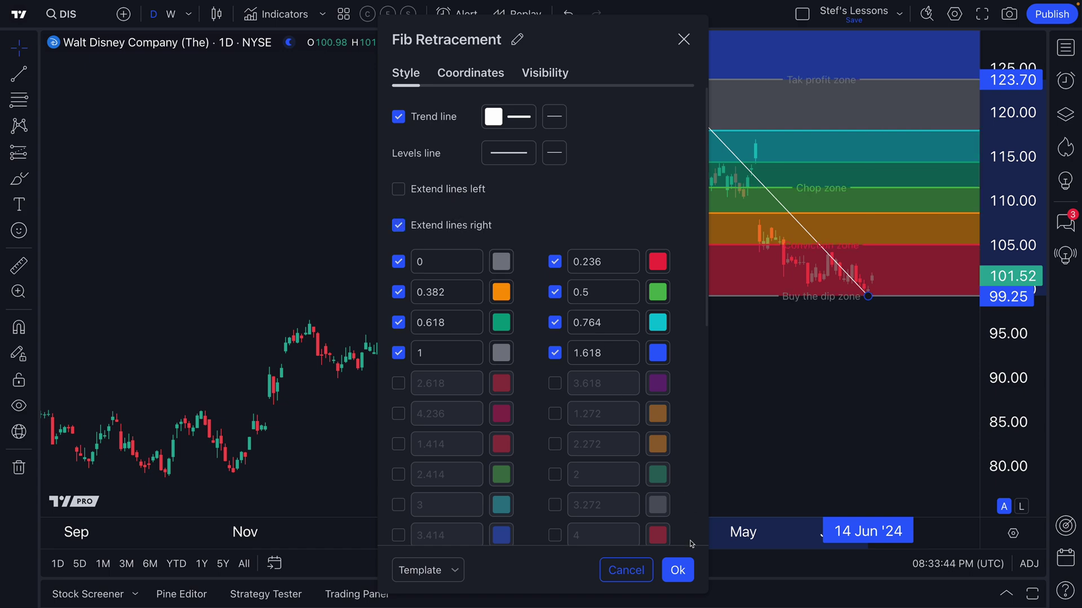
left_click(678, 570)
left_click_drag(840, 362, 366, 425)
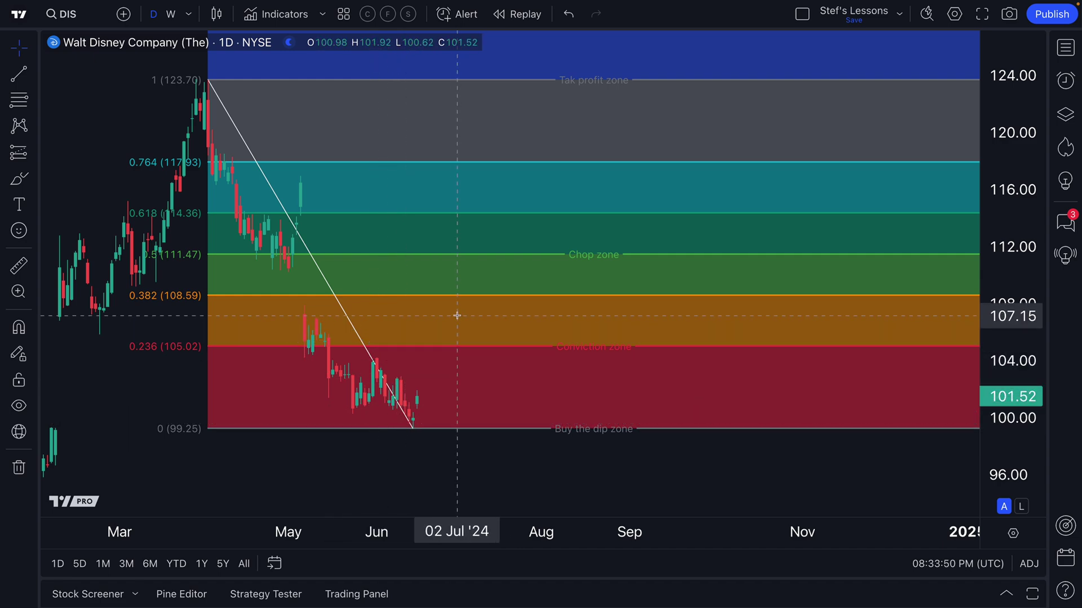
left_click(19, 179)
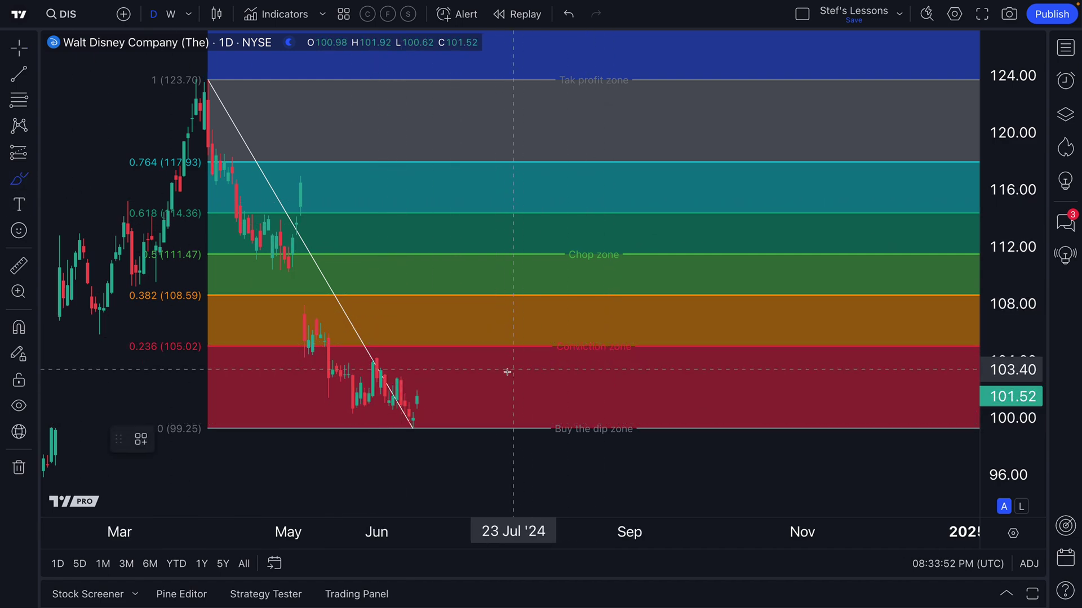
mouse_move(417, 397)
left_mouse_down()
mouse_move(447, 373)
mouse_move(494, 366)
mouse_move(519, 348)
mouse_move(533, 313)
left_mouse_up()
mouse_move(157, 337)
left_mouse_down()
mouse_move(128, 337)
mouse_move(198, 364)
mouse_move(204, 339)
mouse_move(134, 337)
left_mouse_up()
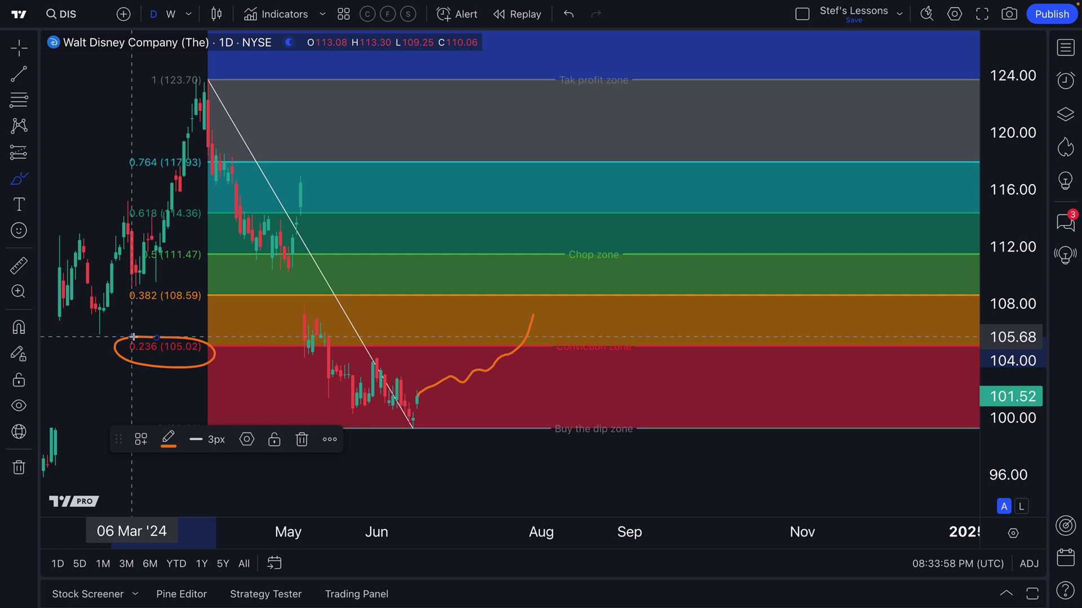
key("ctrl+z")
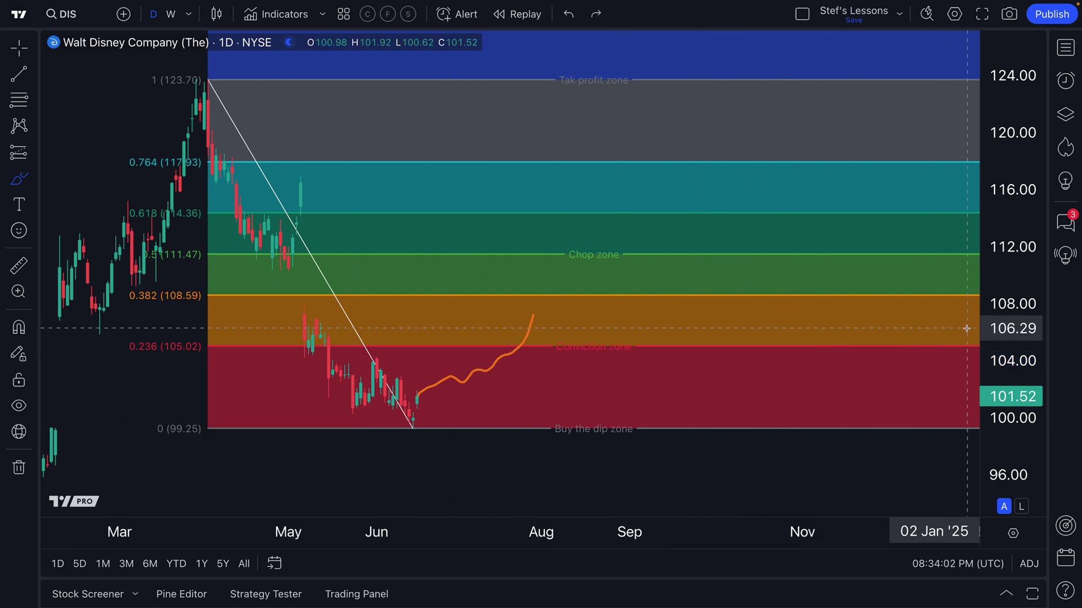
mouse_move(594, 334)
left_mouse_down()
mouse_move(556, 333)
mouse_move(627, 362)
mouse_move(638, 338)
mouse_move(590, 334)
left_mouse_up()
key("ctrl+z")
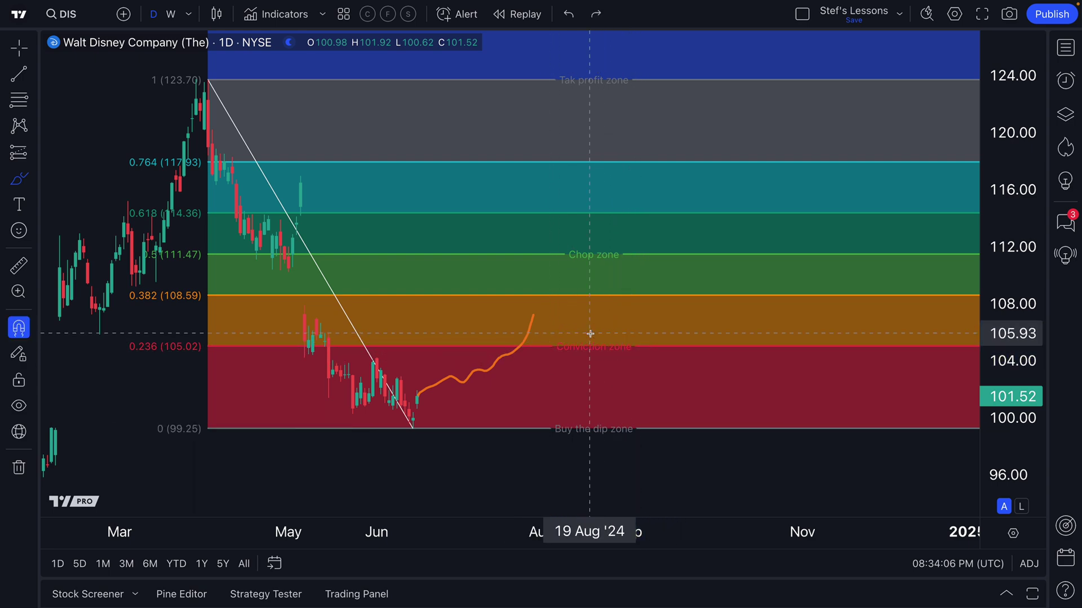
left_click(19, 47)
left_click(532, 317)
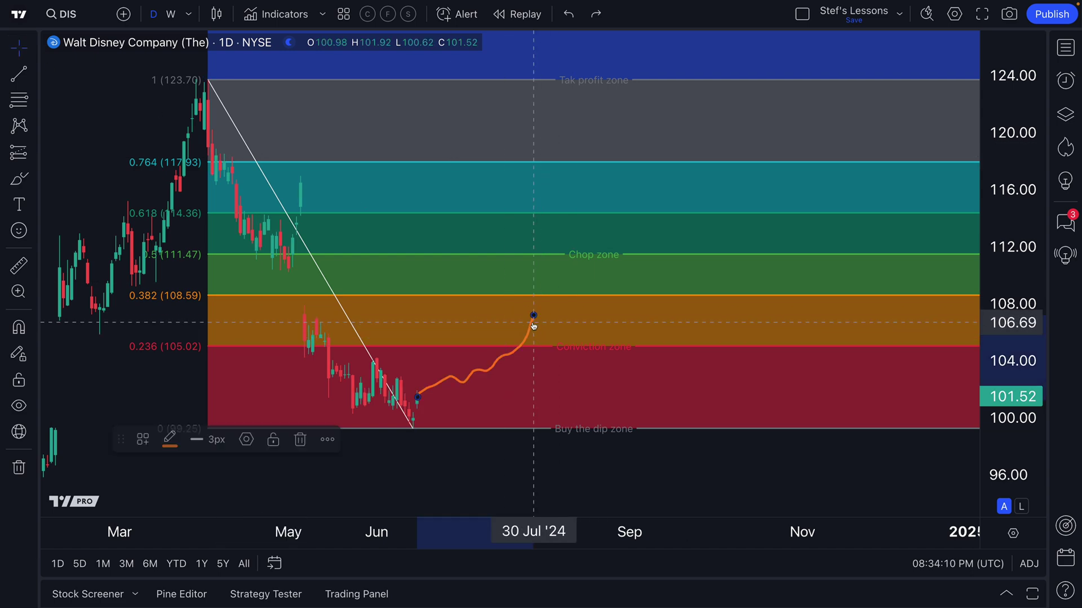
key("Delete")
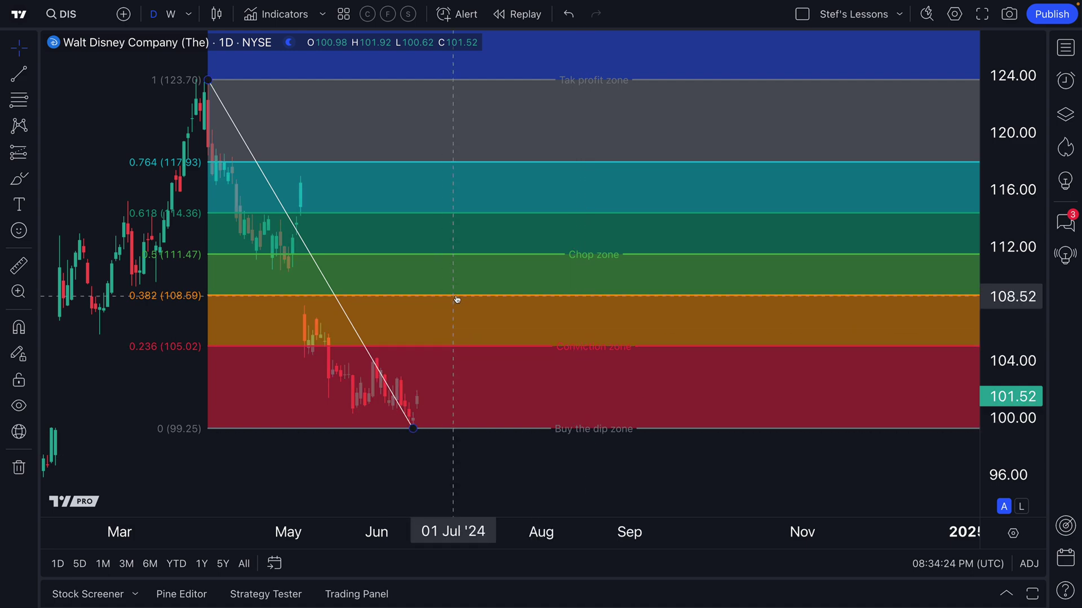
Inspect the 0.382, 0.618 and 0 level entries, toggling 0.382 off and back on.
double_click(511, 350)
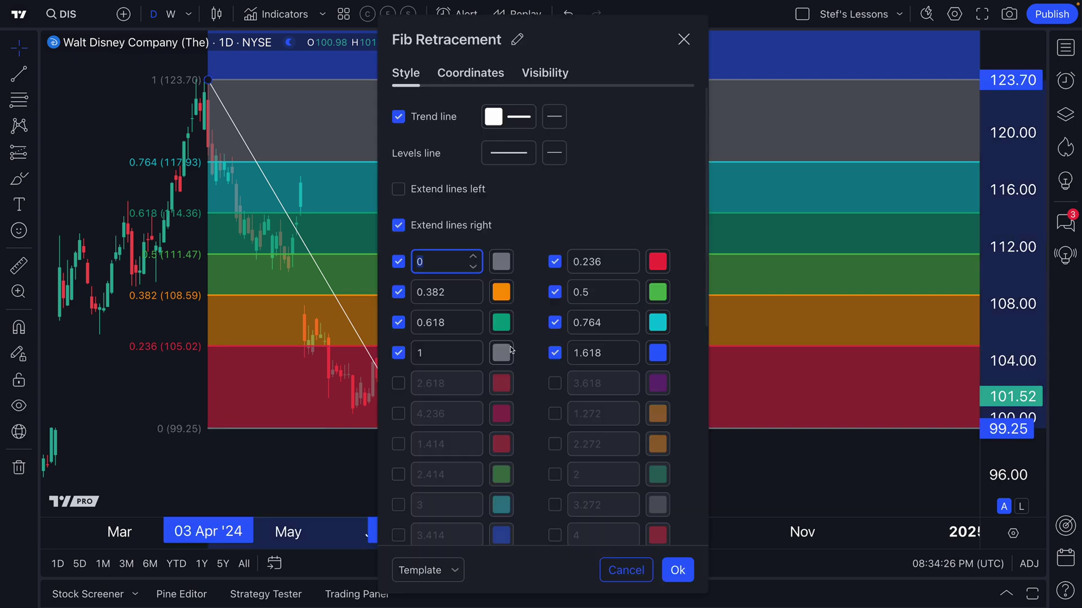
left_click_drag(586, 44, 899, 39)
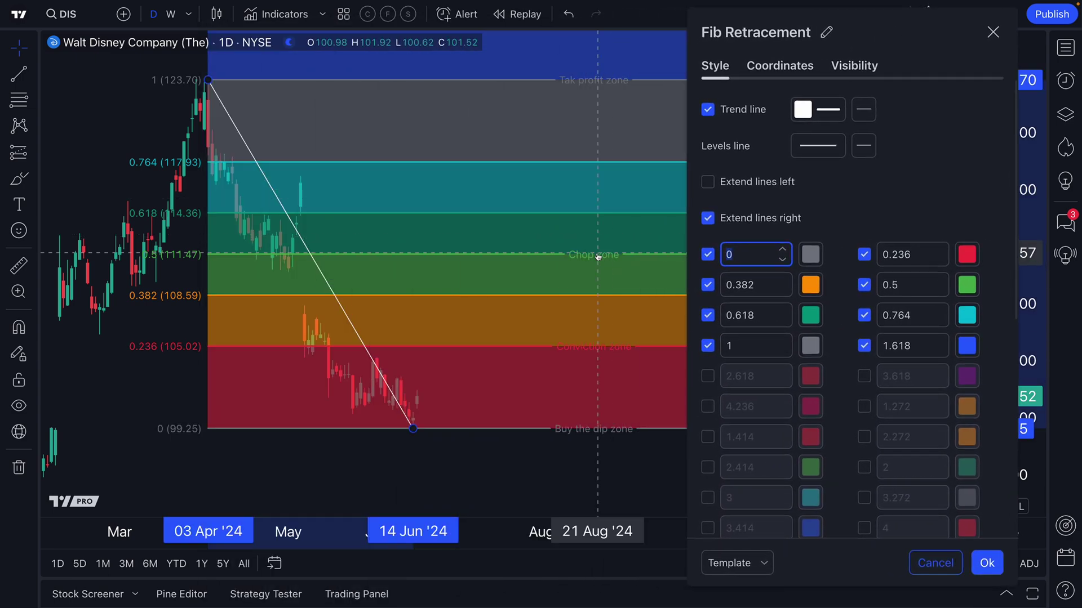
left_click(748, 284)
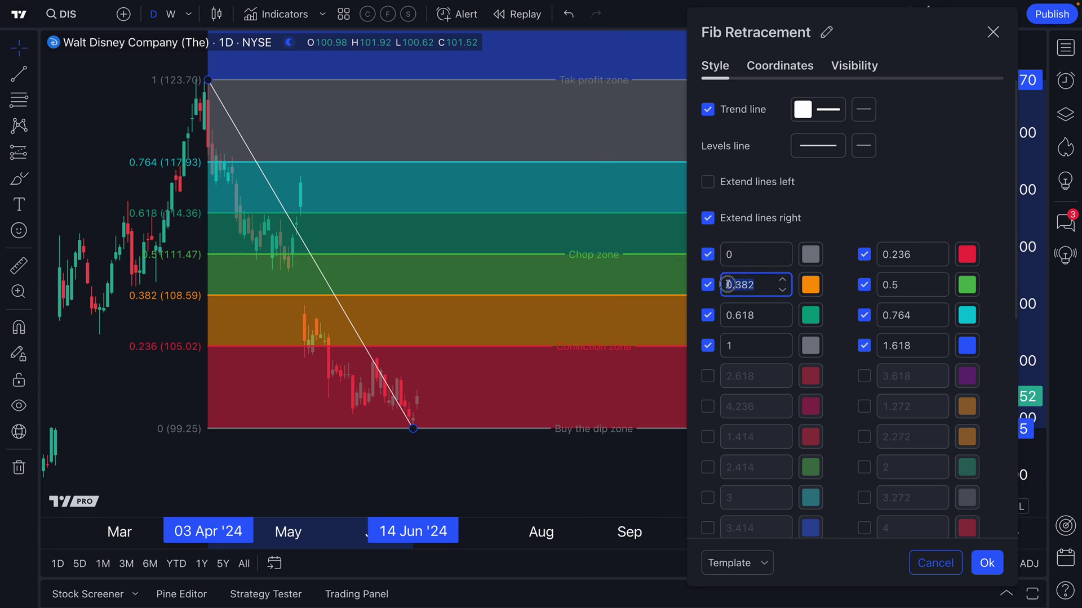
left_click(730, 313)
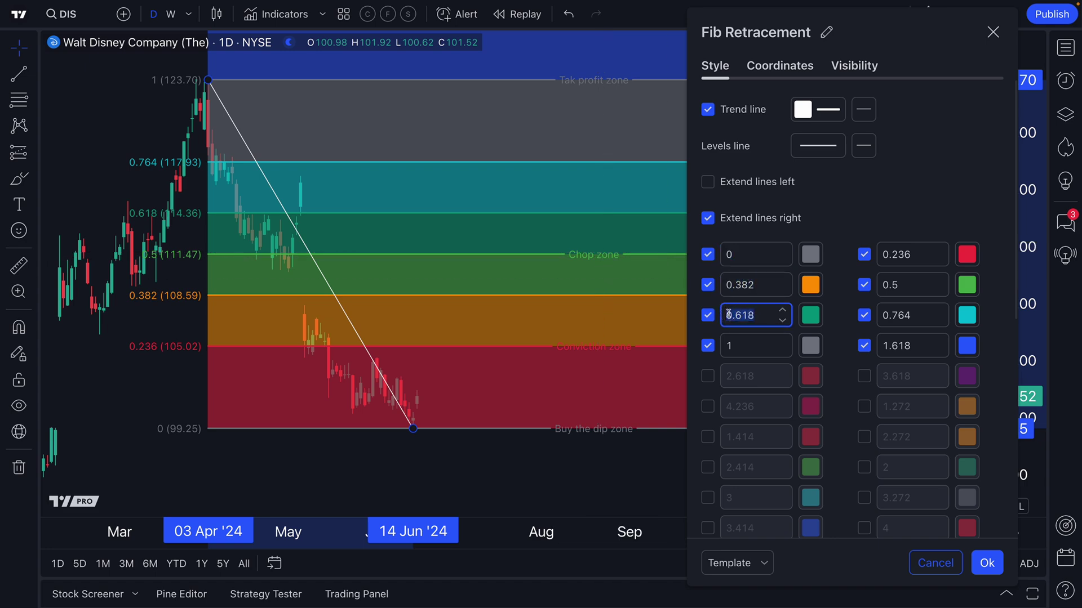
left_click(732, 259)
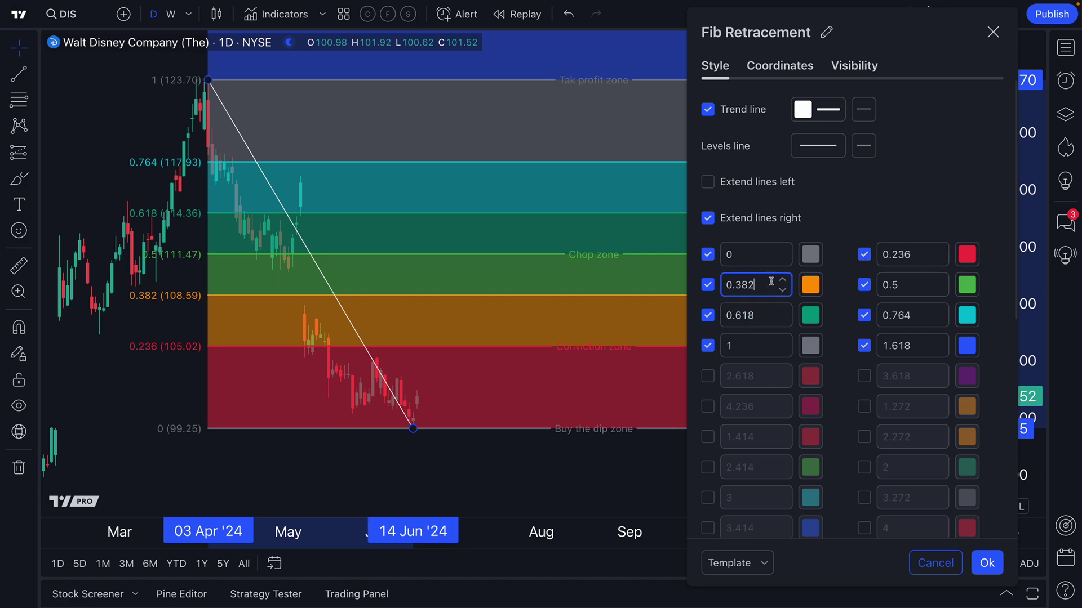
left_click(707, 287)
left_click(707, 288)
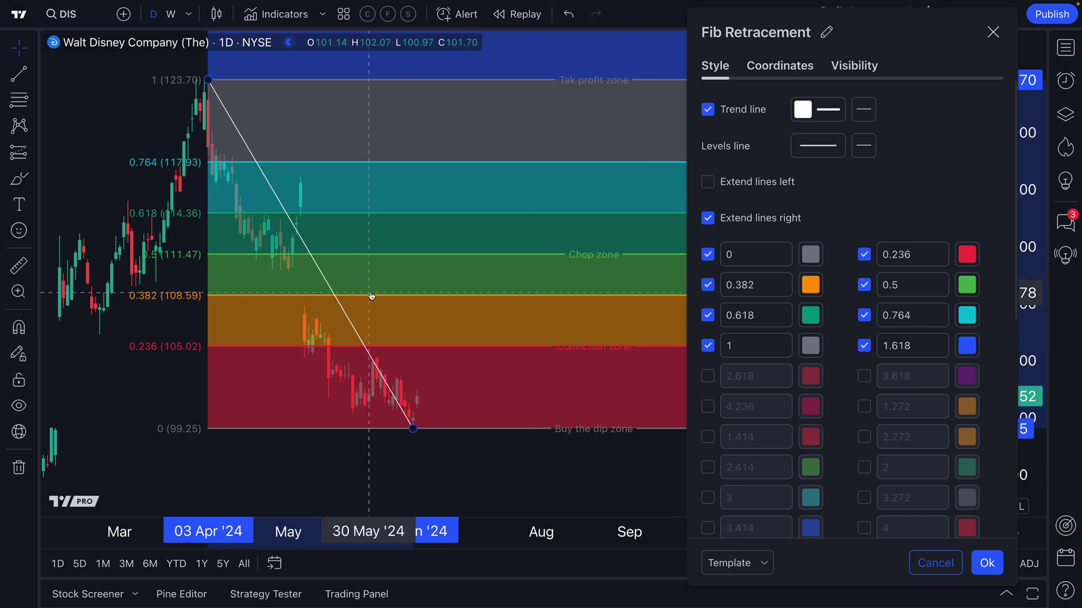
left_click(708, 287)
left_click(708, 286)
Uncheck Background to remove the coloured zone fills between the levels.
scroll(715, 327, "down", 7)
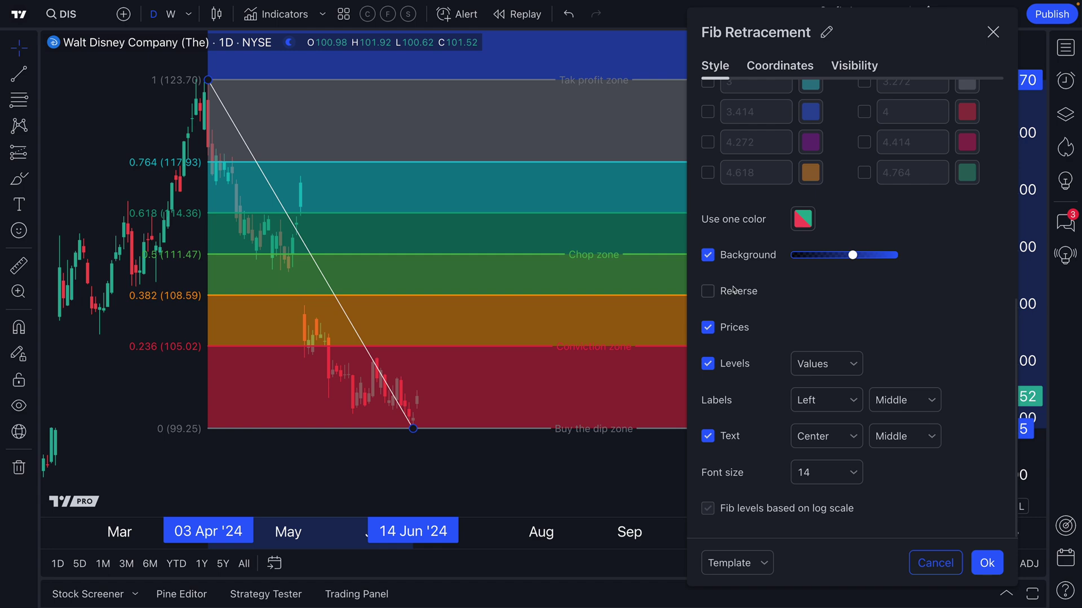
left_click(708, 256)
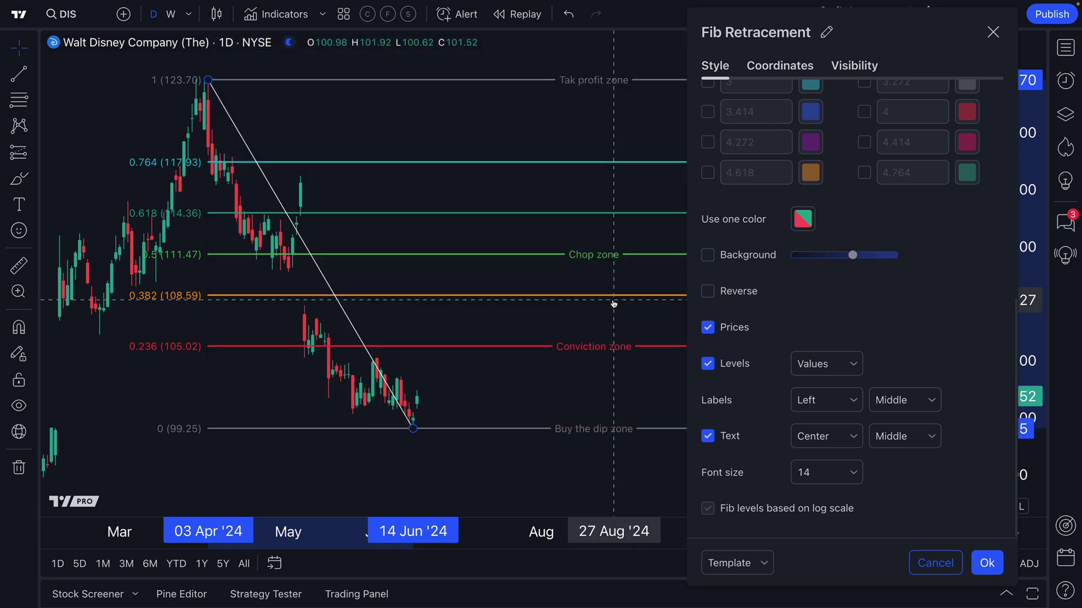
left_click_drag(943, 36, 944, 507)
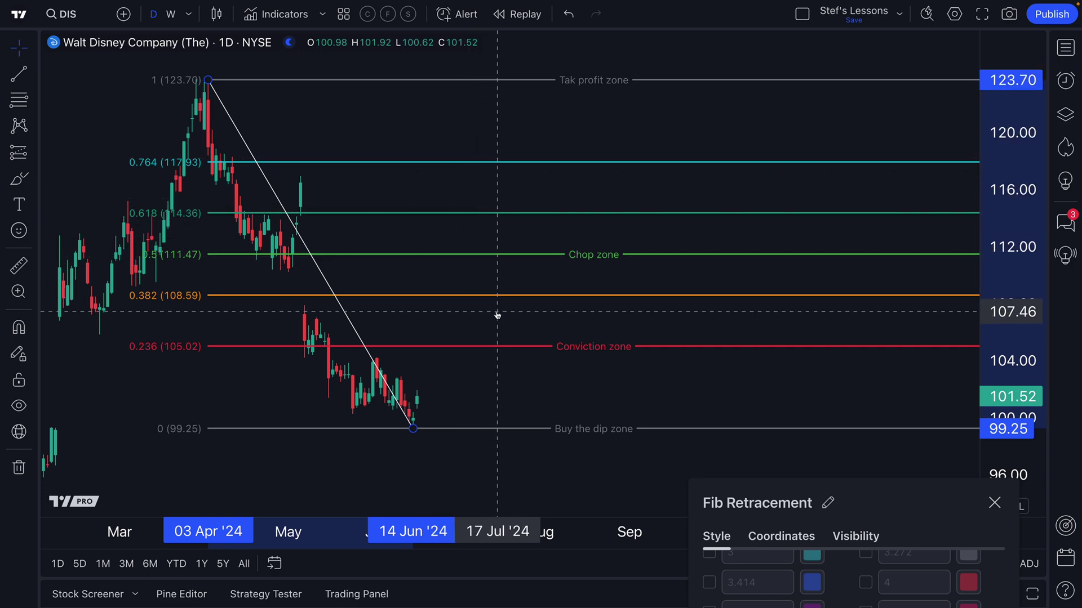
left_click_drag(932, 516, 216, 50)
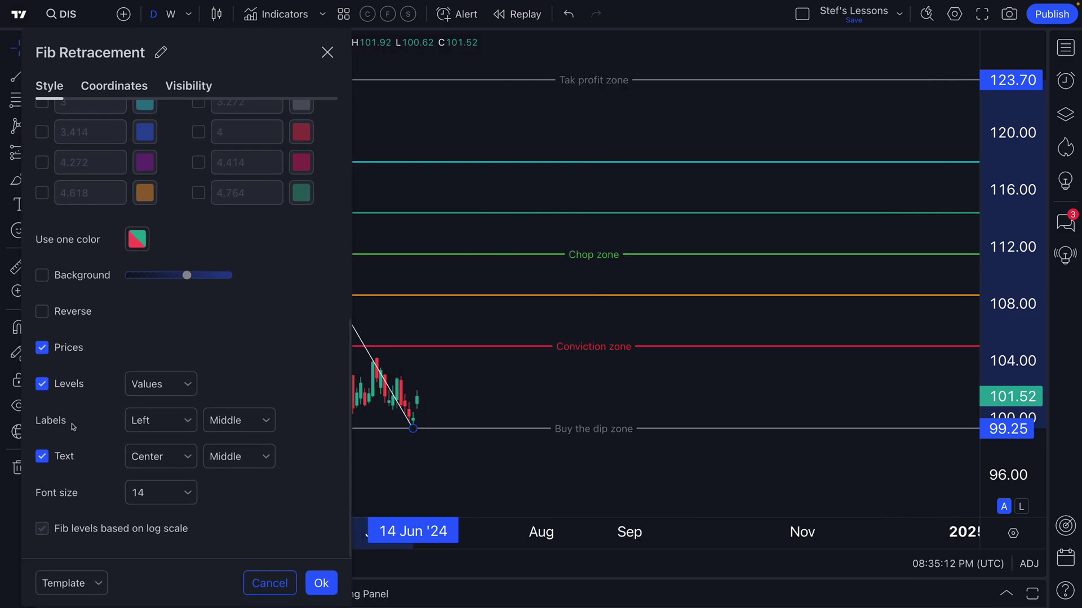
Keep zone names shown on the level lines and try left text alignment.
left_click(43, 457)
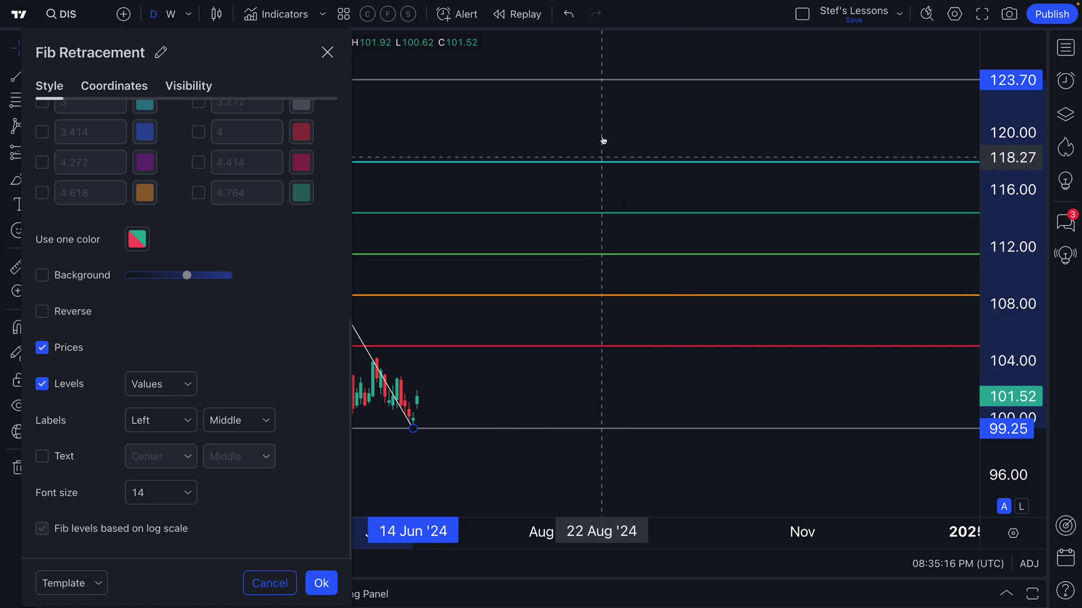
left_click(44, 457)
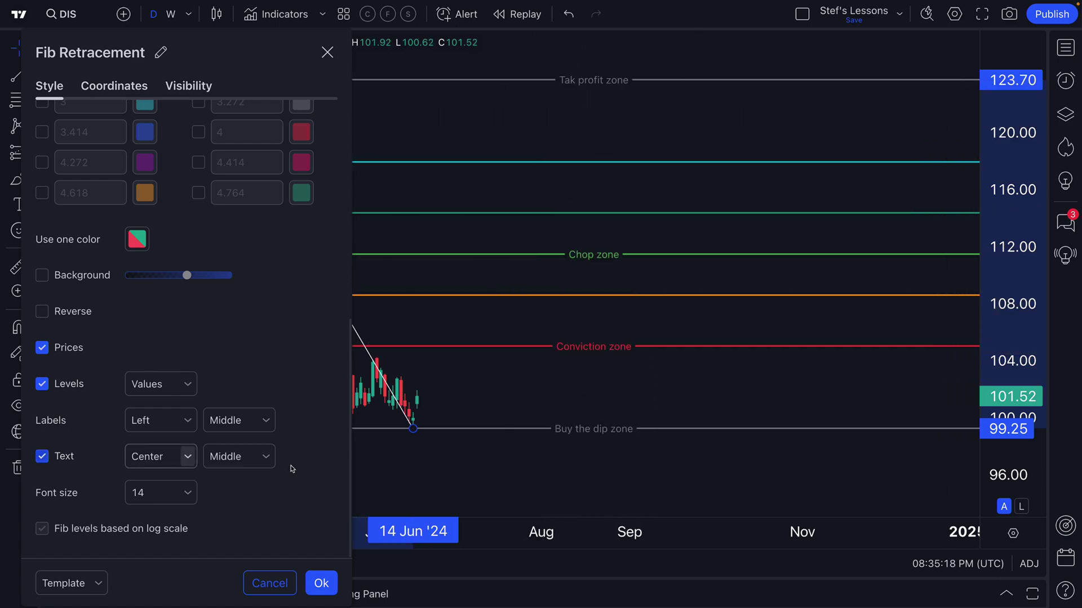
left_click(184, 461)
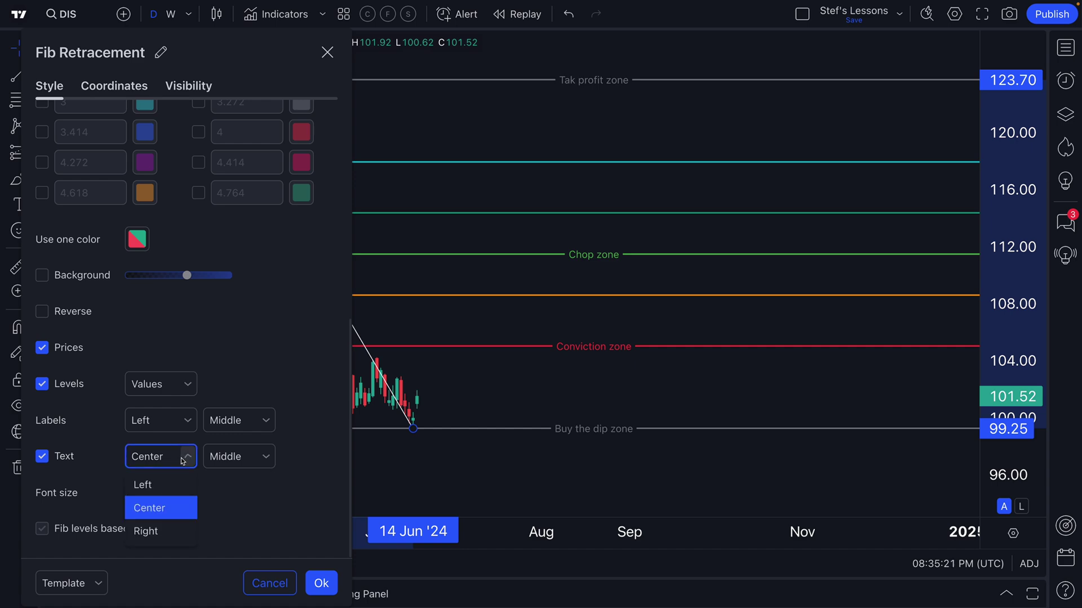
left_click(163, 487)
left_click_drag(245, 56, 925, 43)
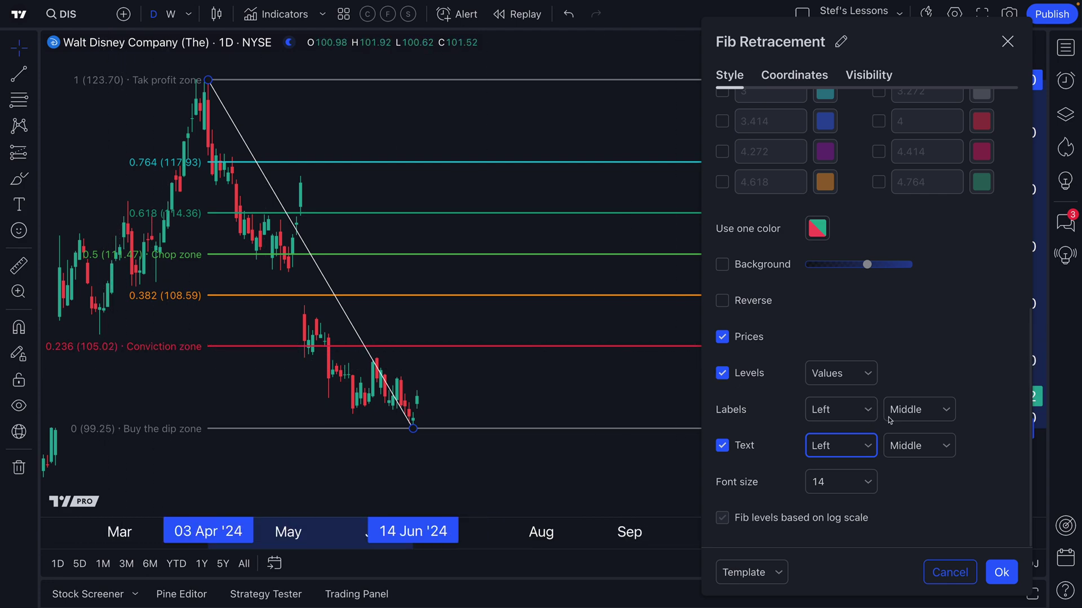
Centre both the level labels and the zone names on their lines, then close the settings.
left_click(858, 409)
left_click(852, 455)
left_click(851, 451)
left_click(841, 496)
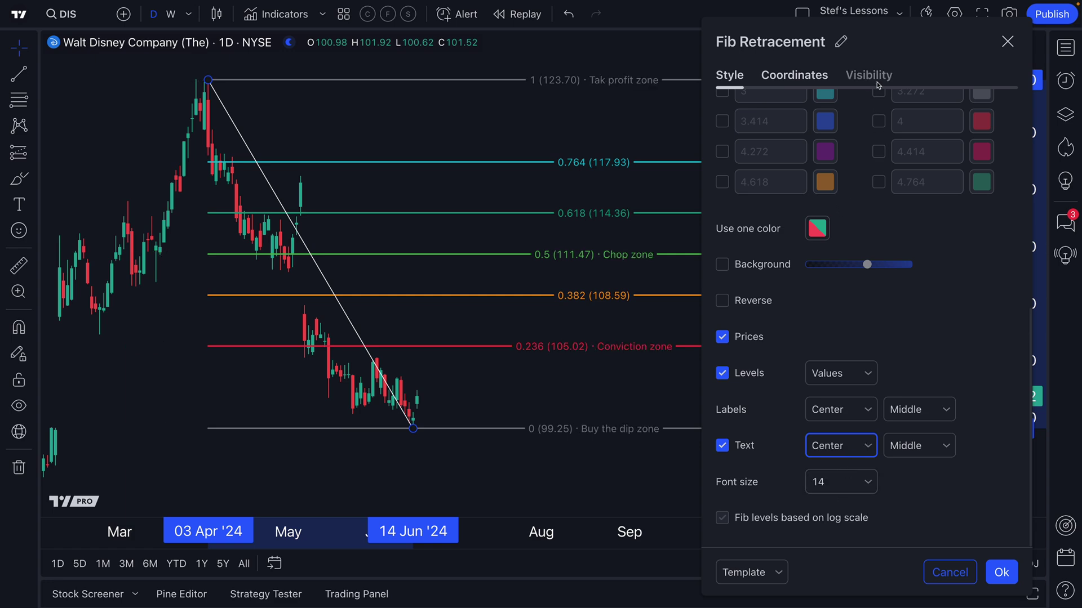
left_click_drag(908, 55, 186, 69)
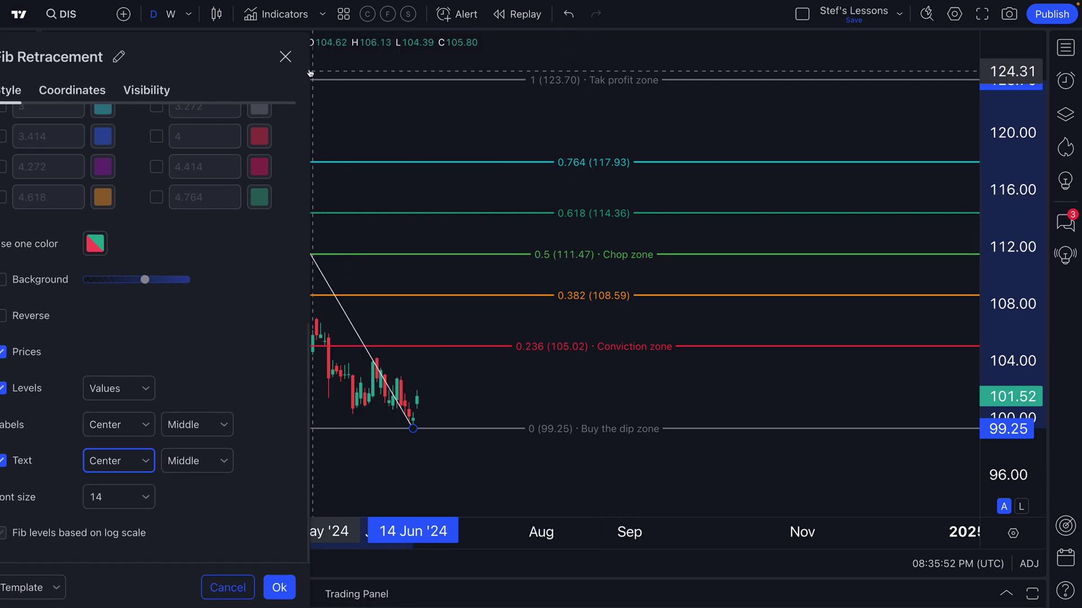
left_click(285, 56)
mouse_move(677, 366)
left_mouse_down()
mouse_move(697, 374)
mouse_move(654, 403)
mouse_move(526, 422)
left_mouse_up()
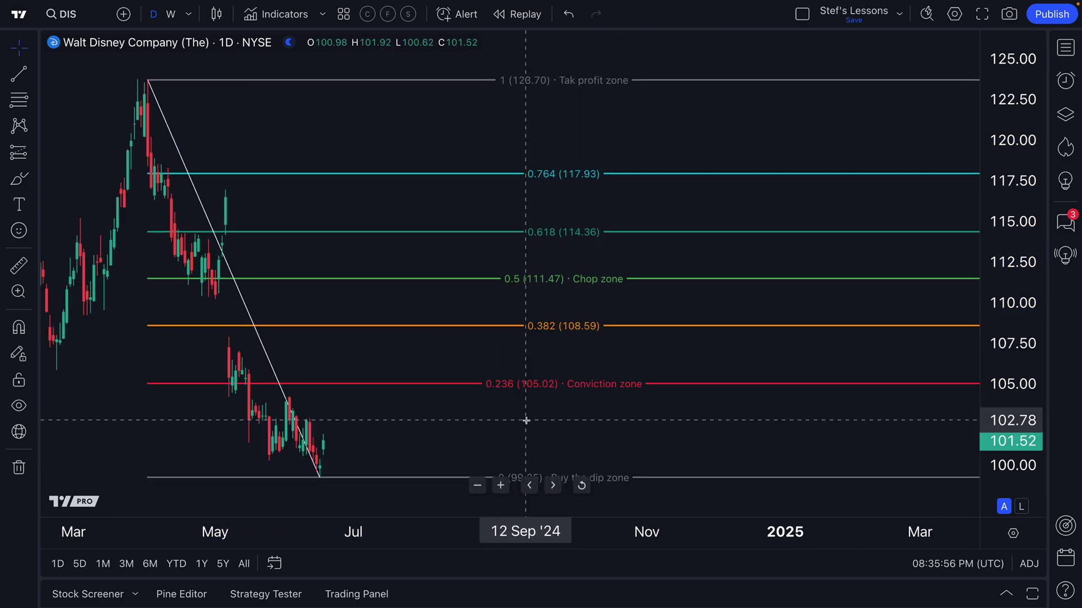
Enlarge the Fib level labels to font size 20, then switch the price axis to log scale.
scroll(526, 420, "down", 3)
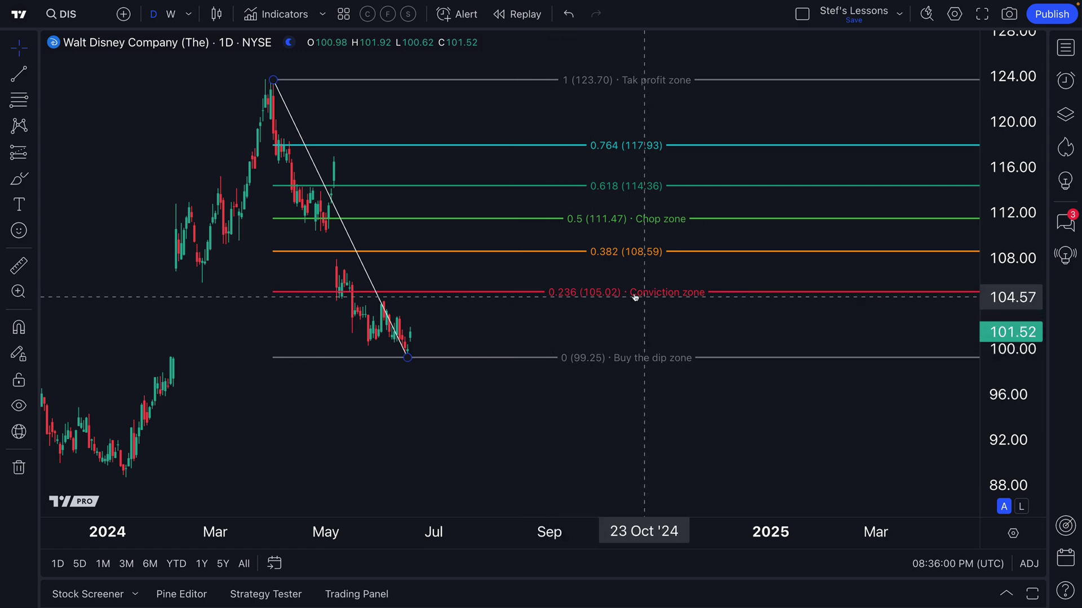
double_click(727, 252)
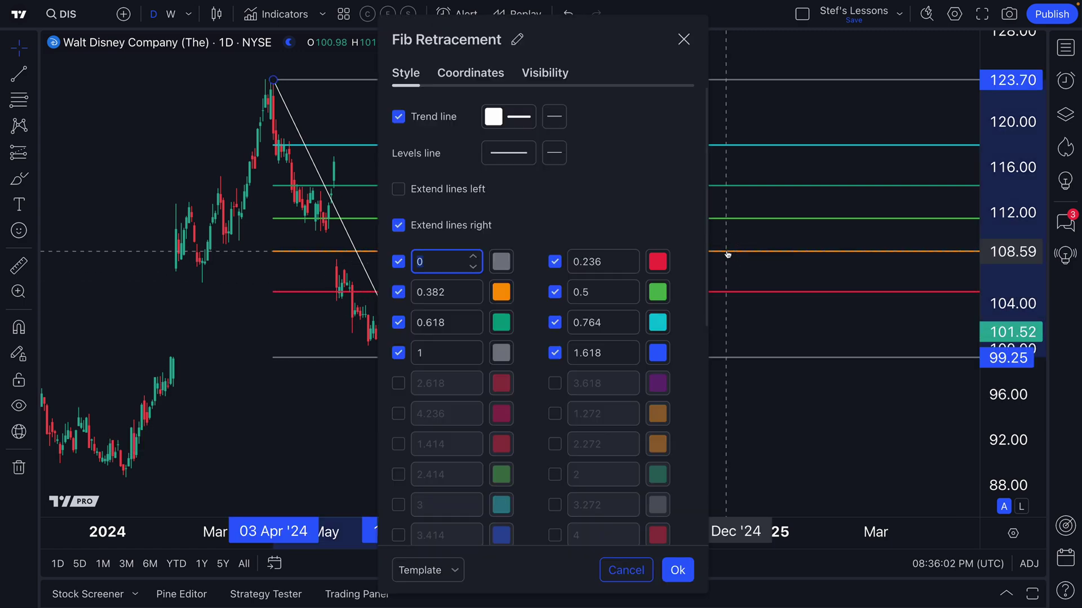
left_click_drag(571, 39, 258, 36)
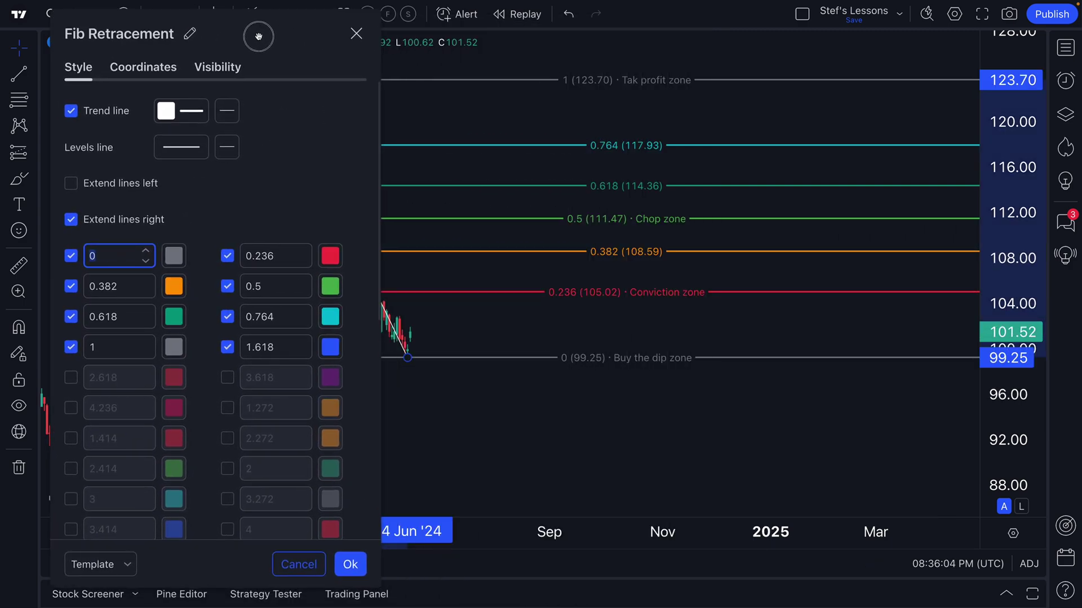
scroll(211, 365, "down", 7)
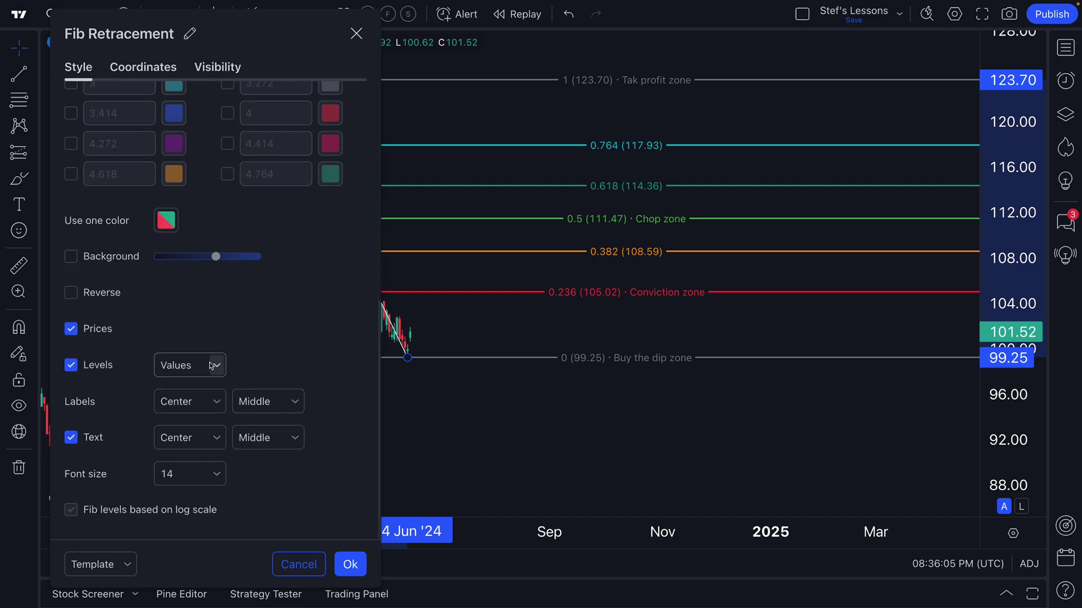
left_click(183, 476)
left_click(189, 451)
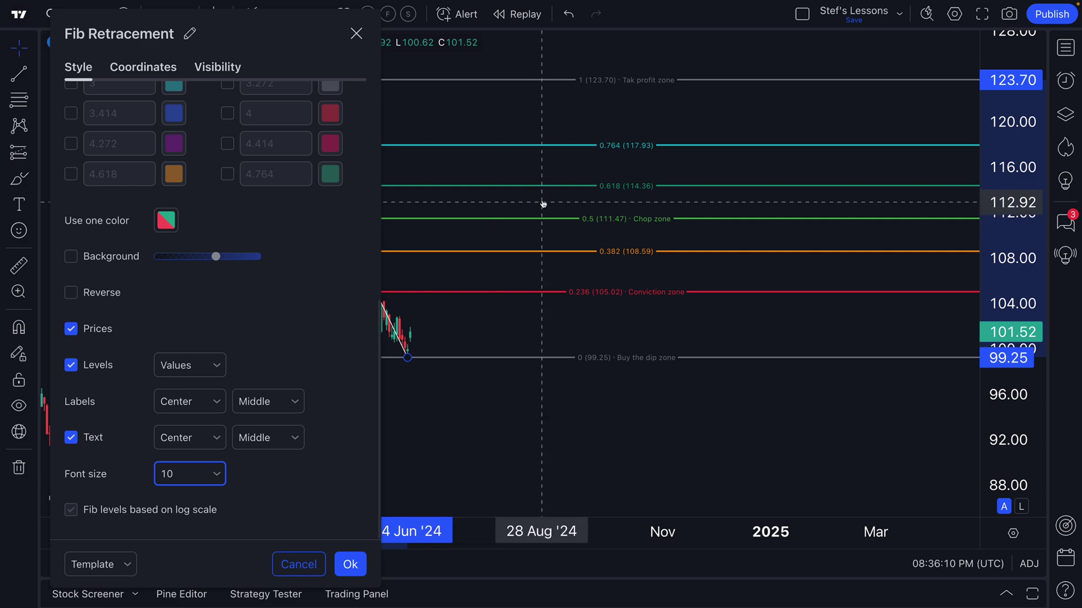
left_click(193, 475)
left_click(192, 506)
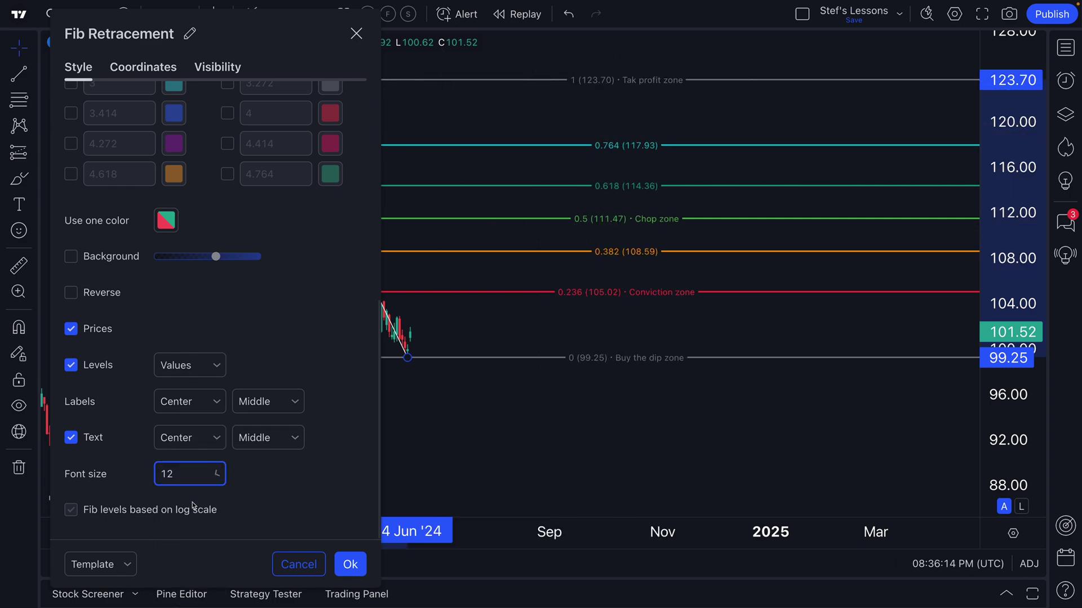
left_click(195, 474)
left_click(191, 567)
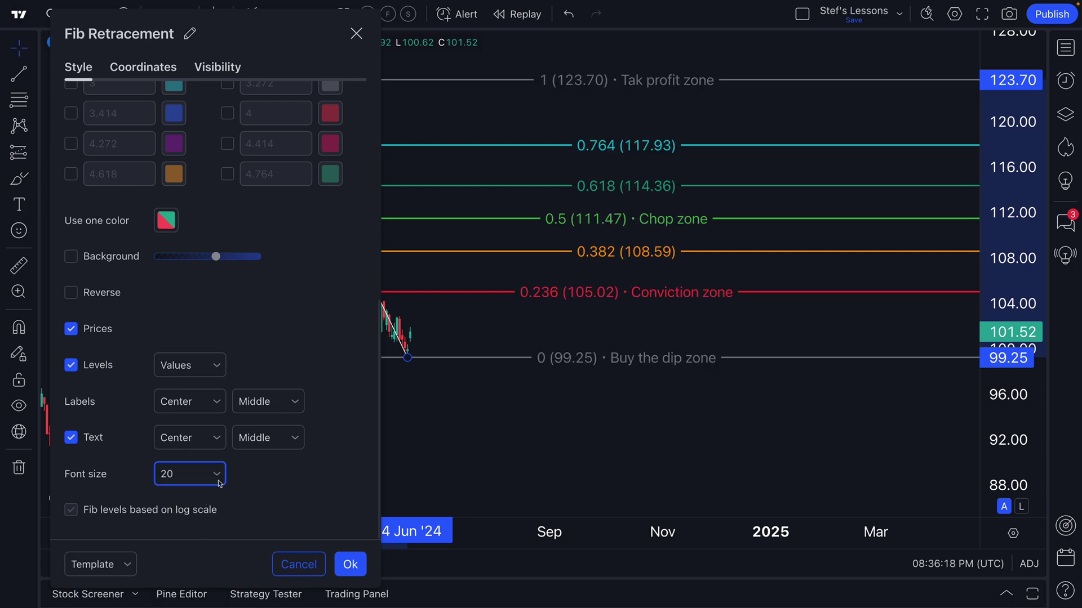
left_click(350, 564)
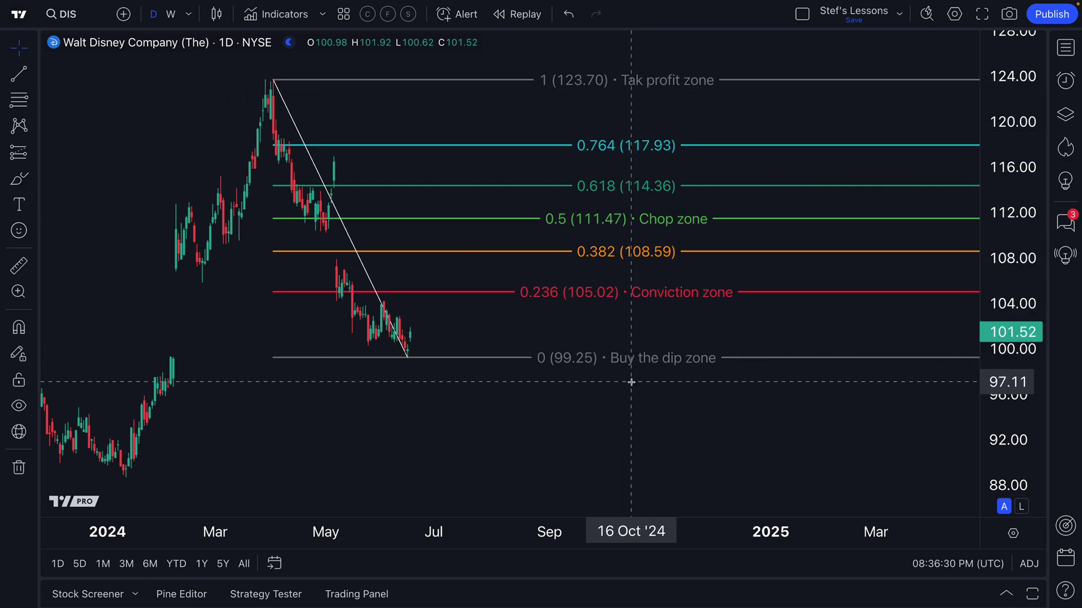
left_click(1022, 507)
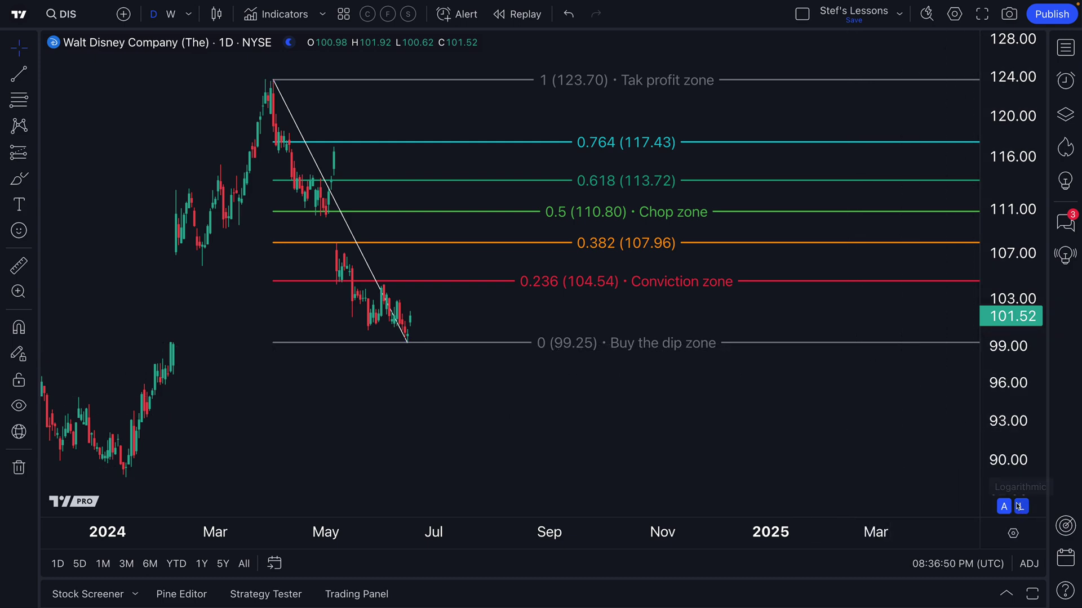
Compare Fib levels based on log scale on and off, leaving it off so 0.764 returns to 117.93.
double_click(768, 344)
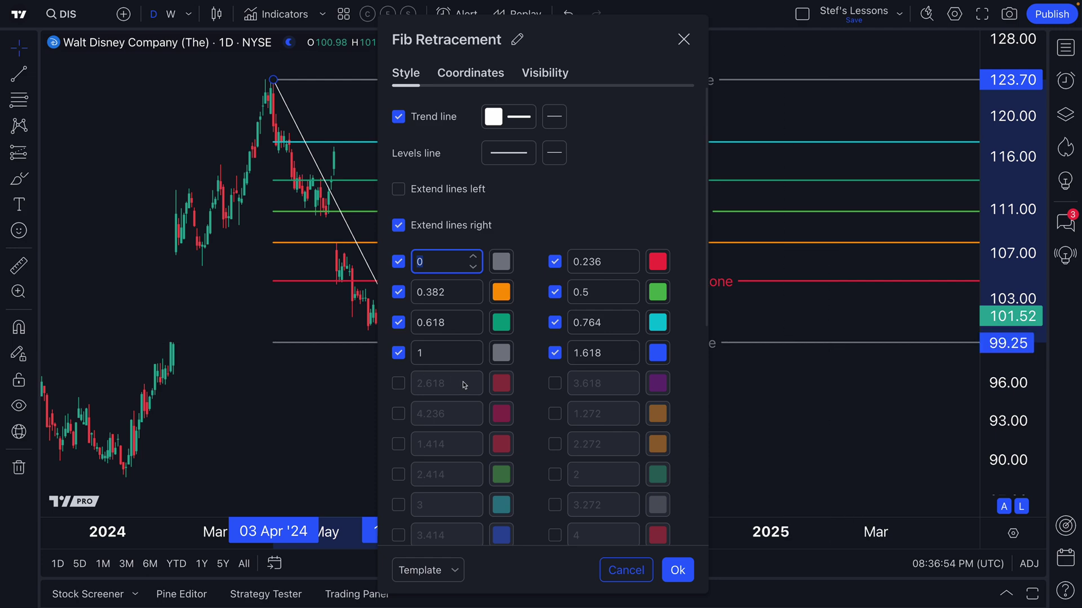
scroll(466, 383, "down", 7)
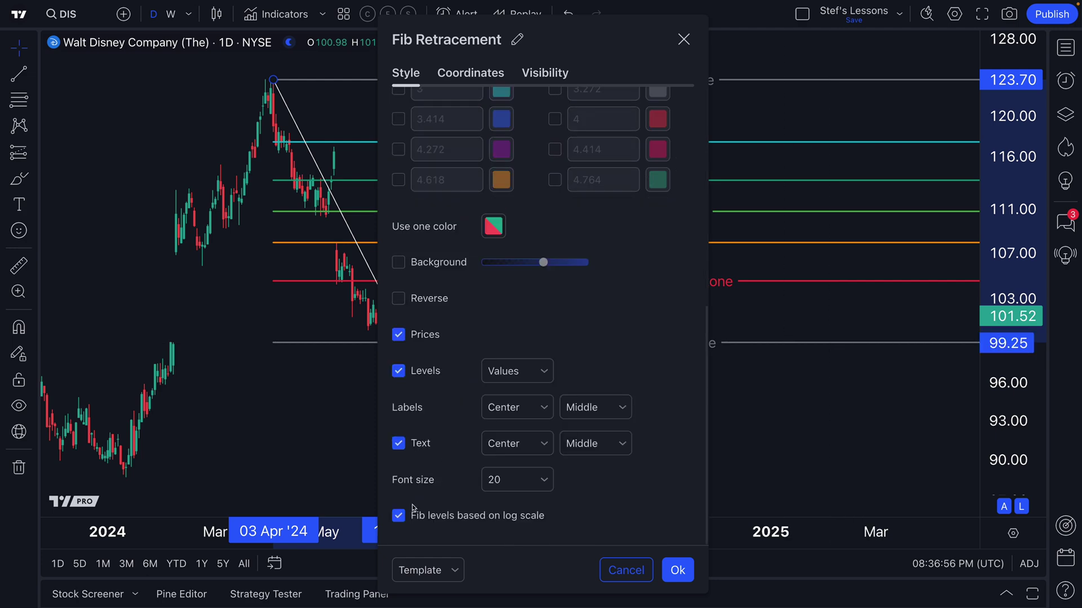
left_click(399, 516)
left_click(398, 516)
left_click(399, 516)
left_click(399, 516)
left_click_drag(540, 57, 216, 42)
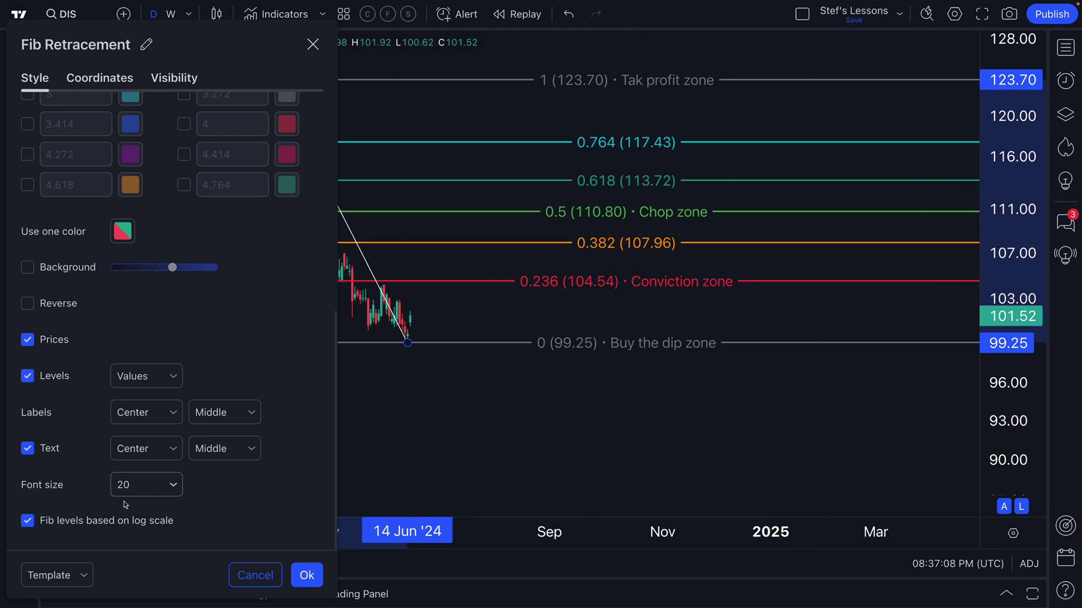
left_click(120, 524)
left_click(119, 524)
left_click(119, 524)
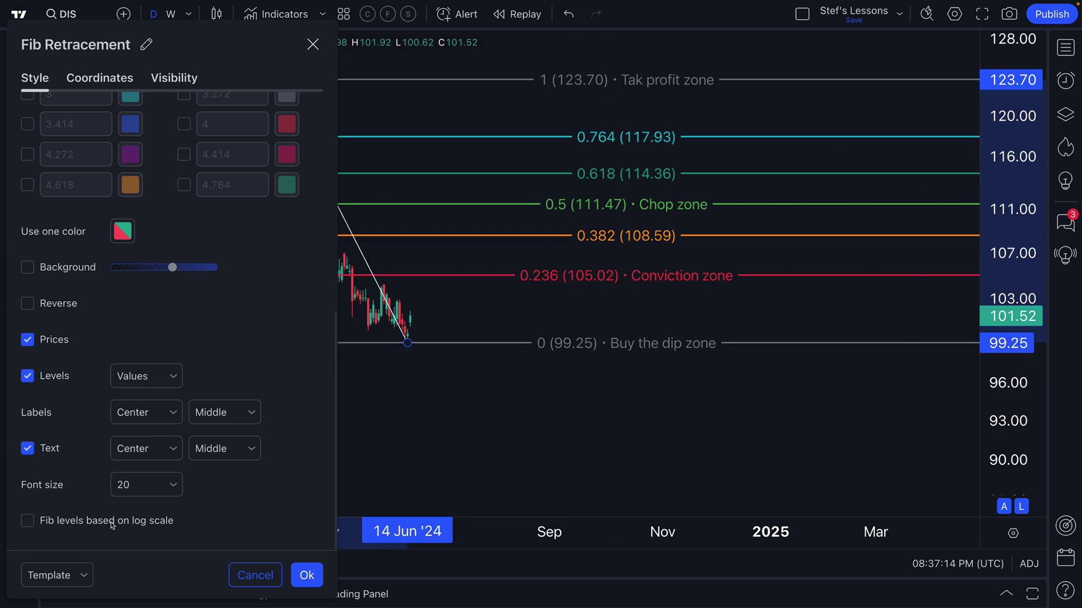
left_click(65, 527)
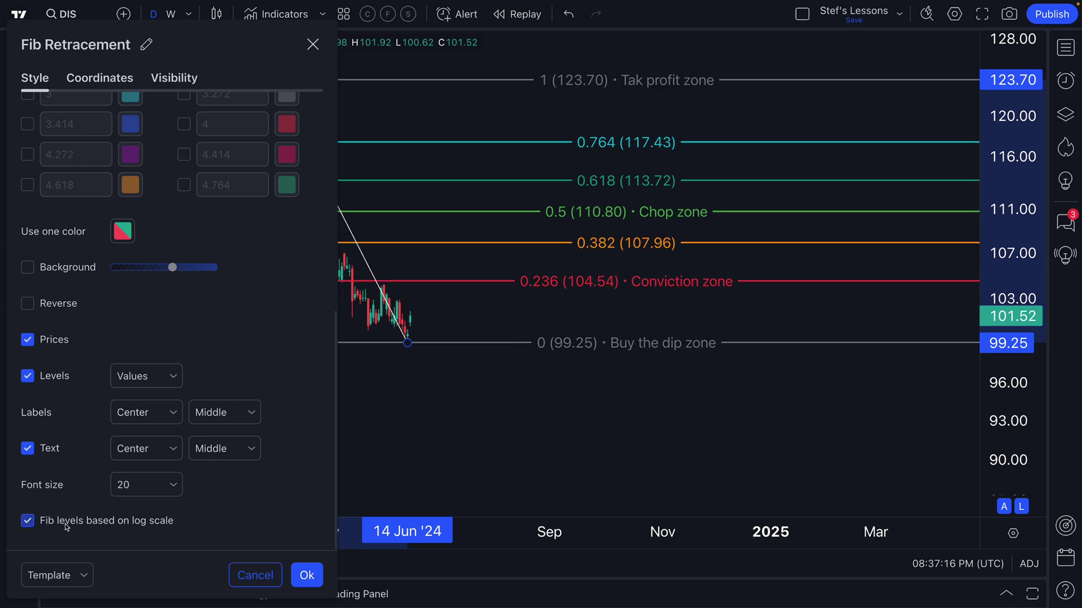
left_click(65, 523)
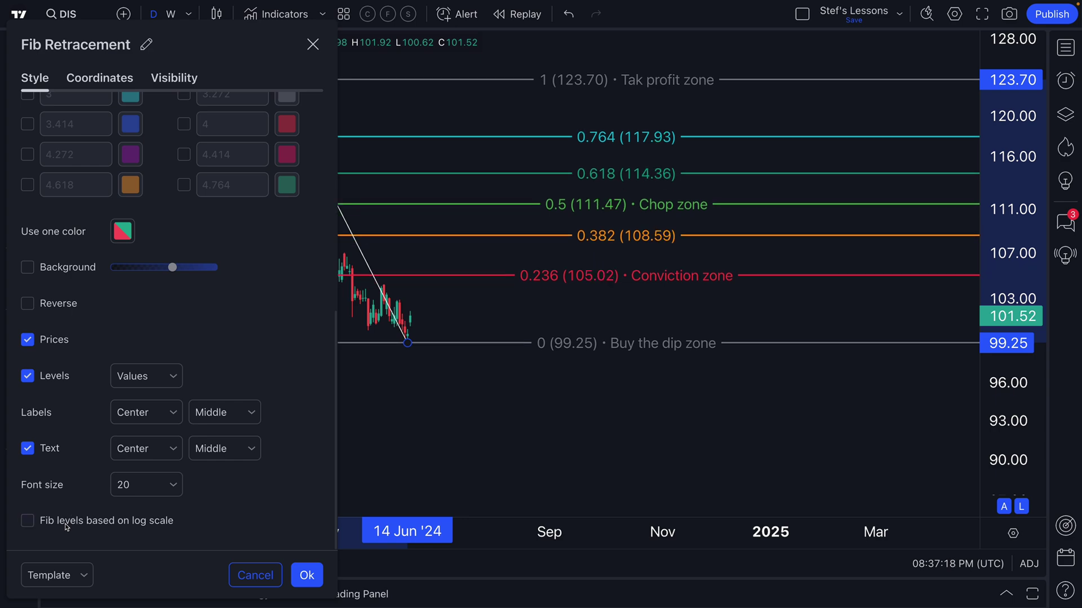
key("Escape")
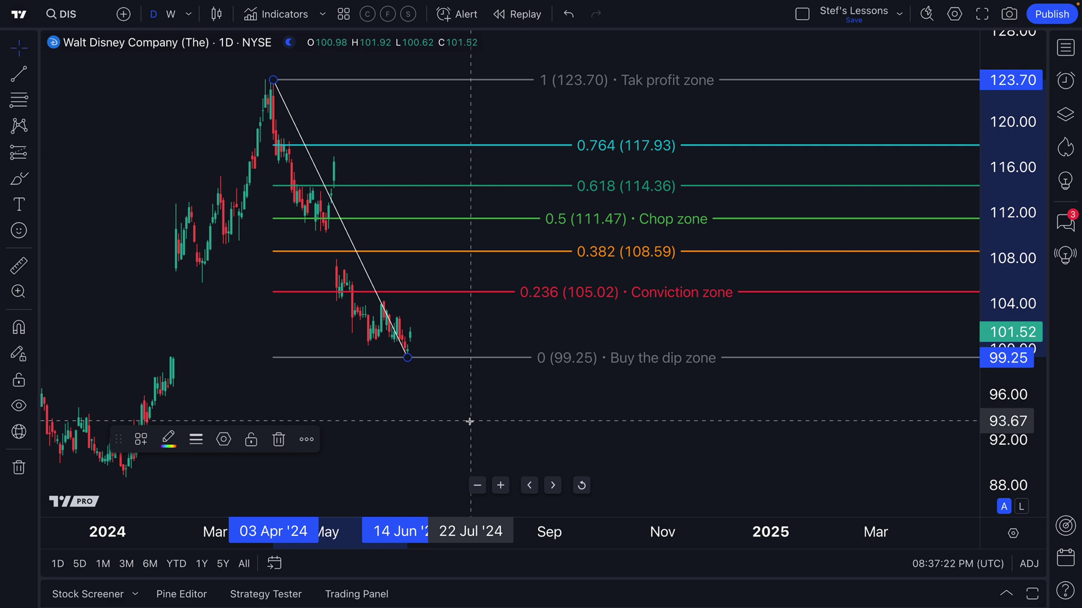
Open the Fib retracement settings and move the dialog aside to inspect the level rows.
double_click(502, 358)
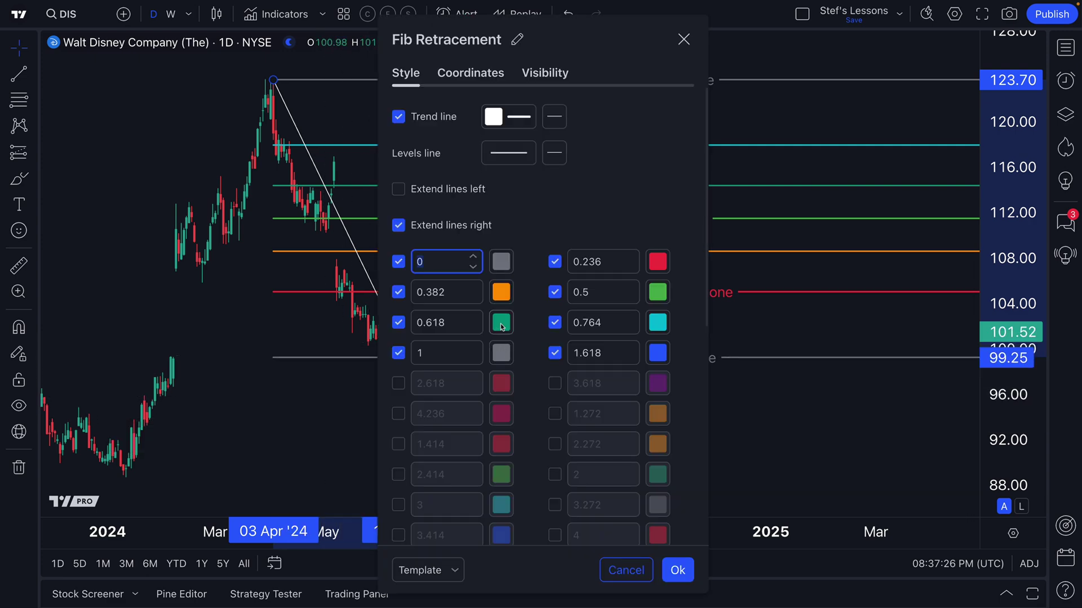
left_click_drag(589, 48, 230, 46)
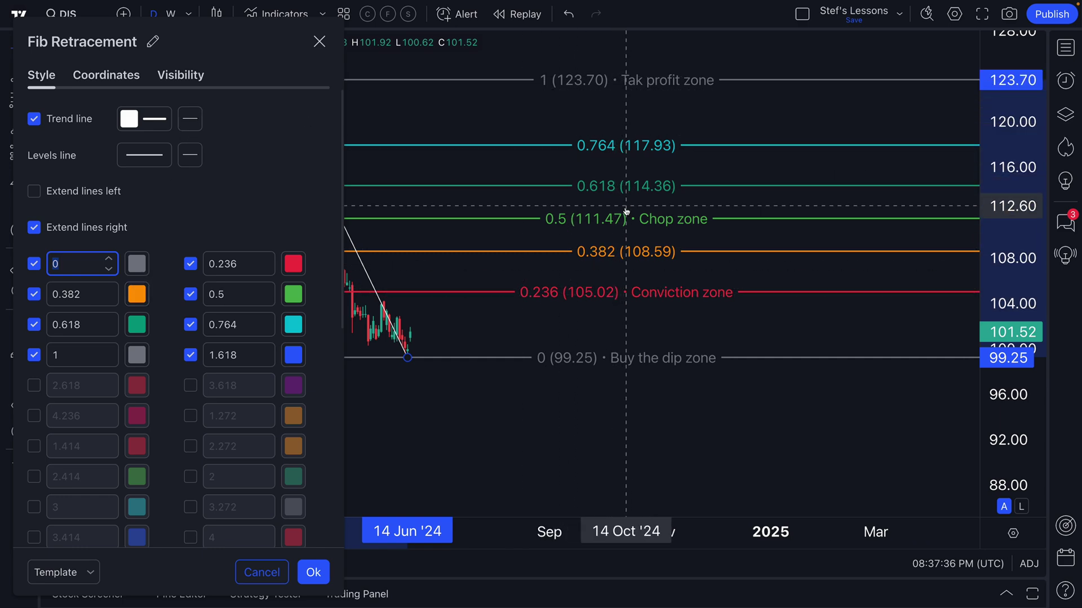
mouse_move(73, 5)
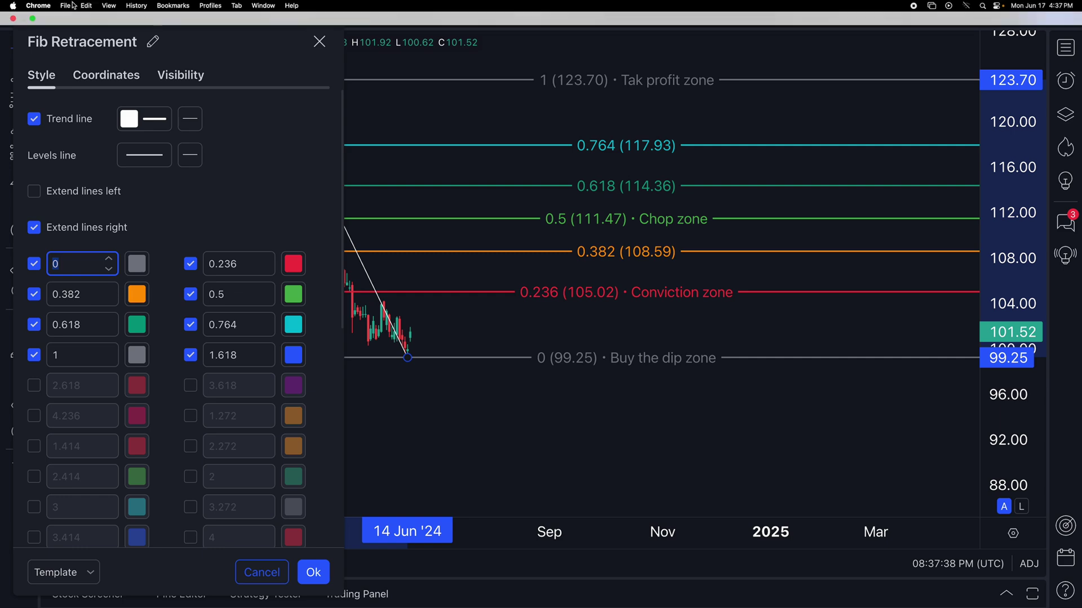
left_click(77, 294)
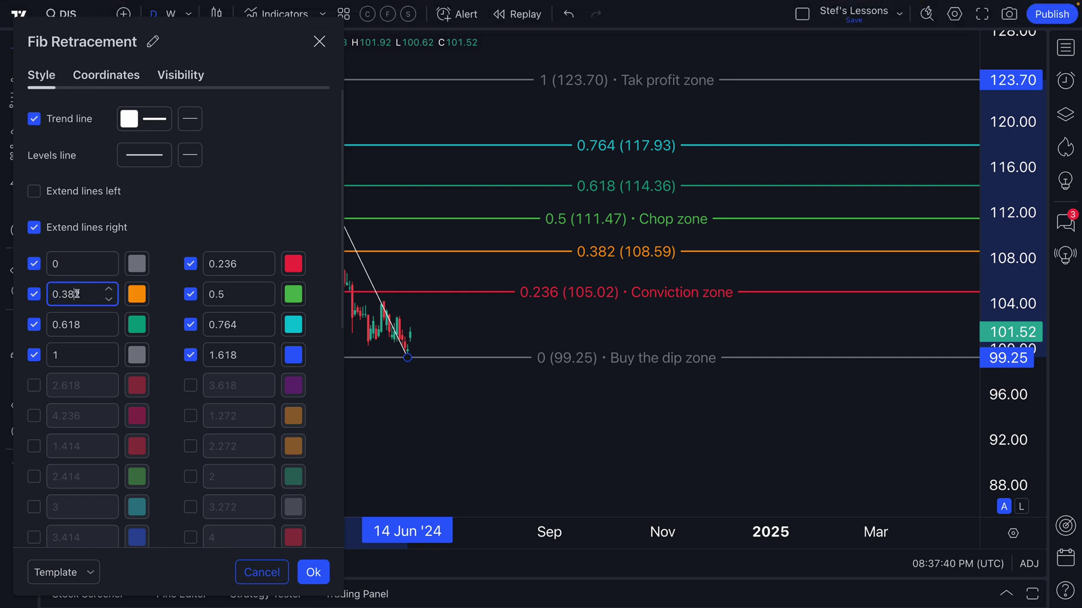
left_click(72, 325)
left_click(69, 356)
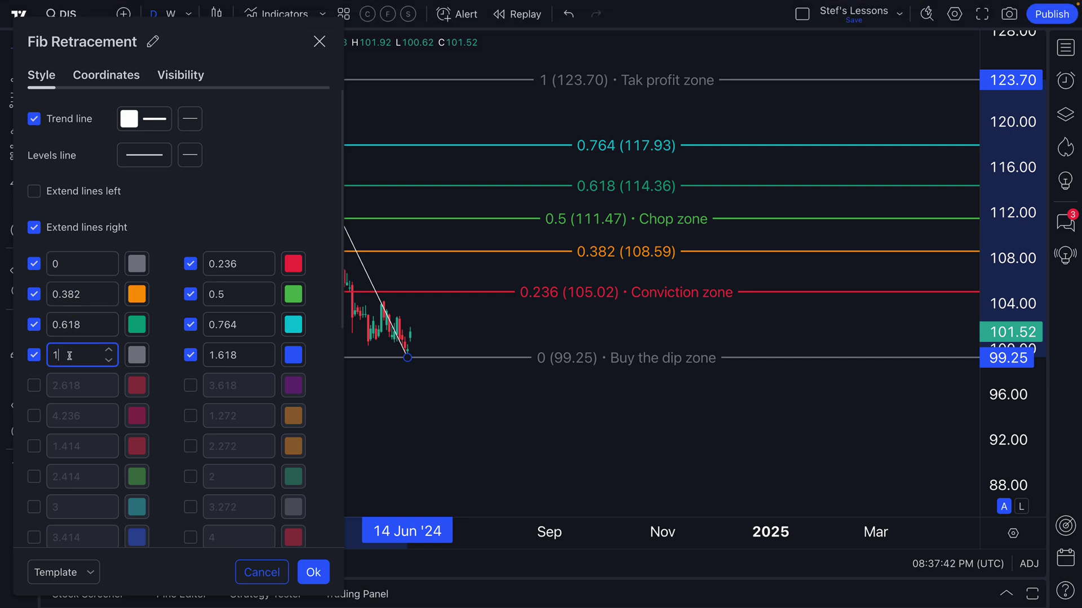
left_click(134, 297)
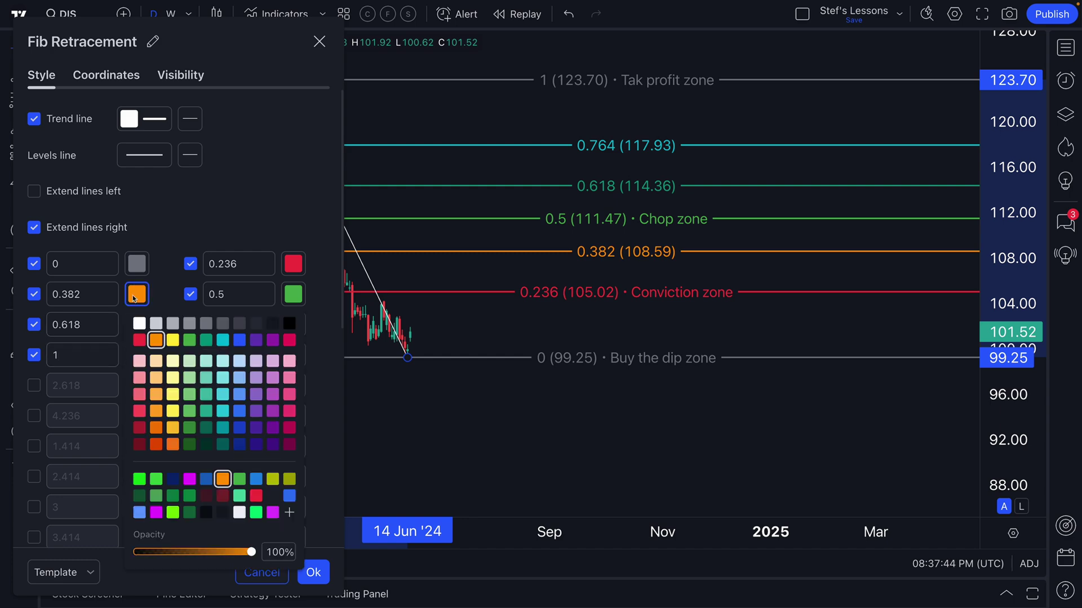
left_click(135, 296)
Set the 0.236 level colour to teal after trying several palette colours.
left_click(298, 264)
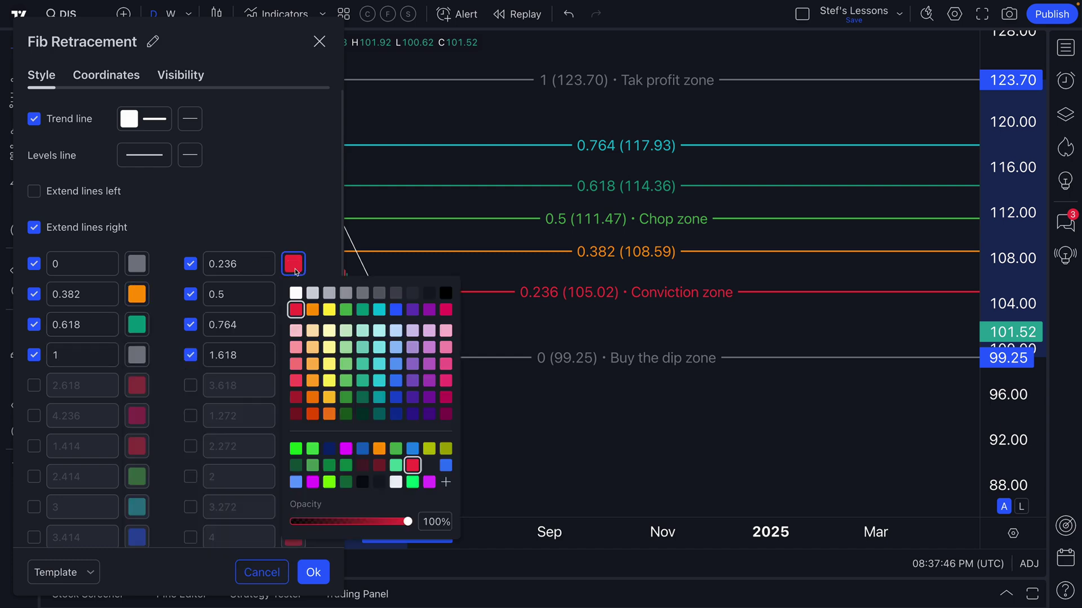
left_click(313, 310)
left_click(329, 310)
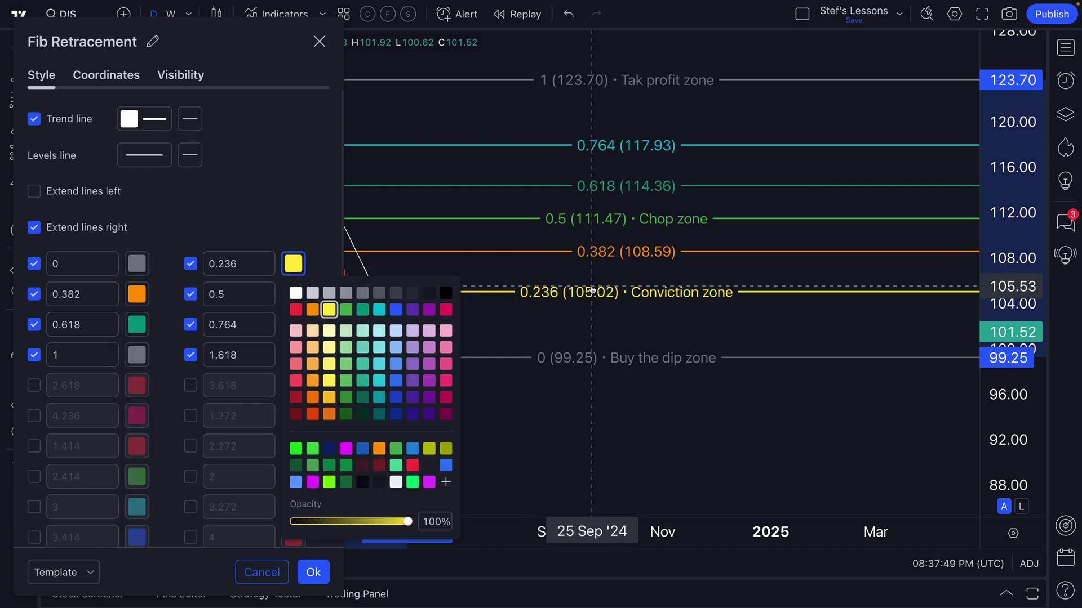
left_click(346, 310)
left_click(362, 310)
left_click(380, 310)
left_click(396, 310)
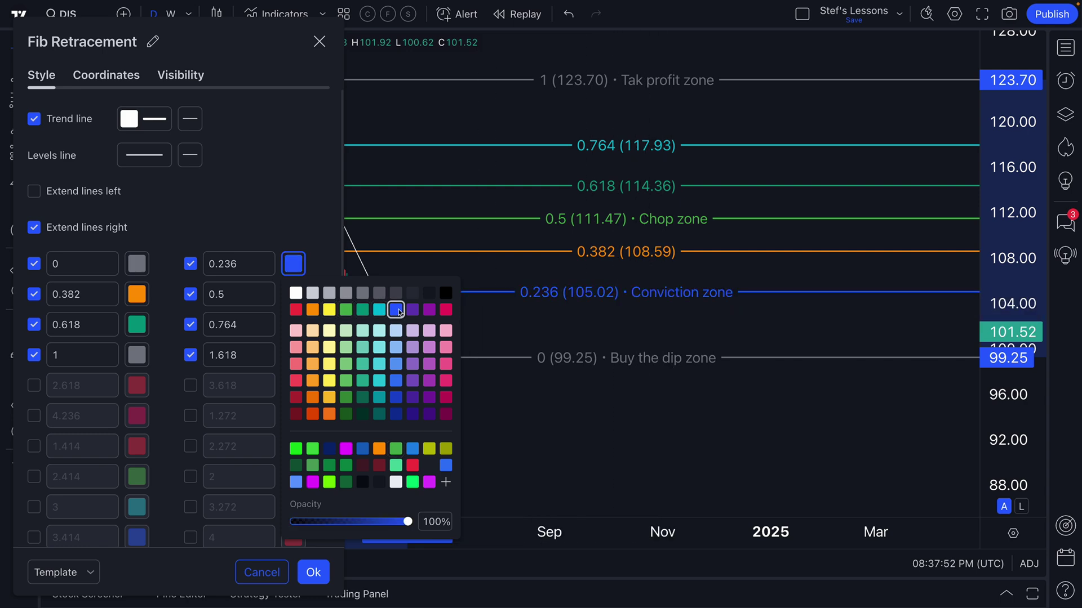
left_click(360, 311)
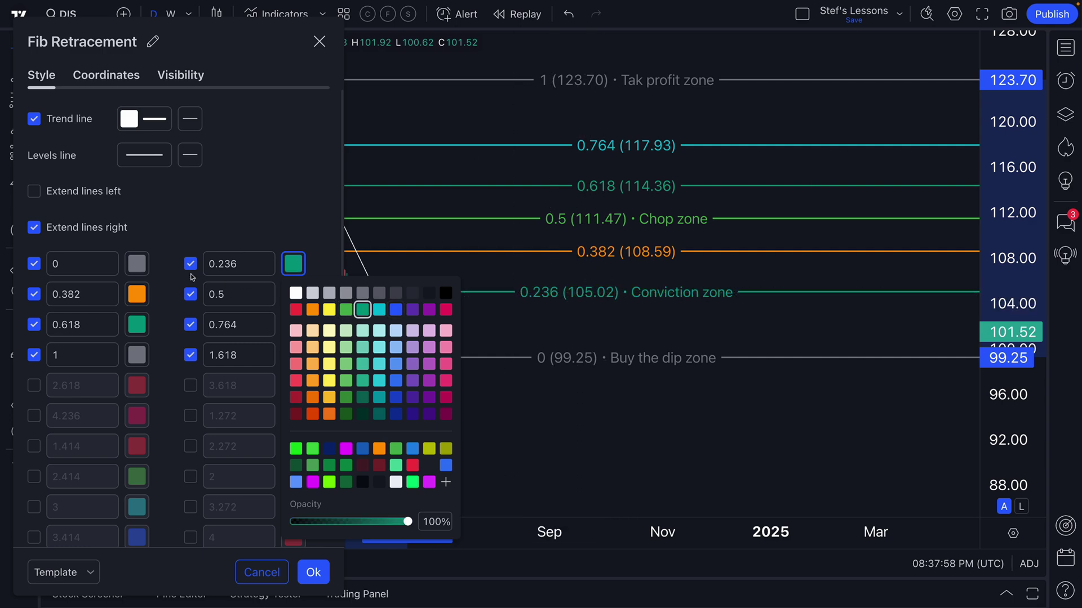
left_click(140, 265)
Colour the 0 level green and the 0.382 level bright green.
left_click(141, 265)
left_click(189, 310)
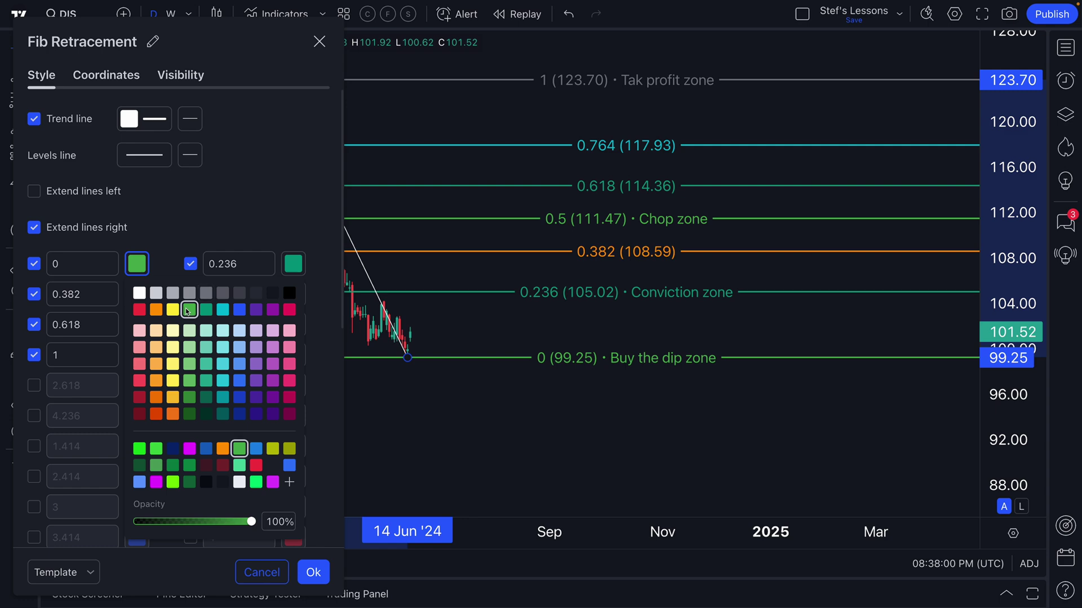
left_click(137, 294)
left_click(137, 294)
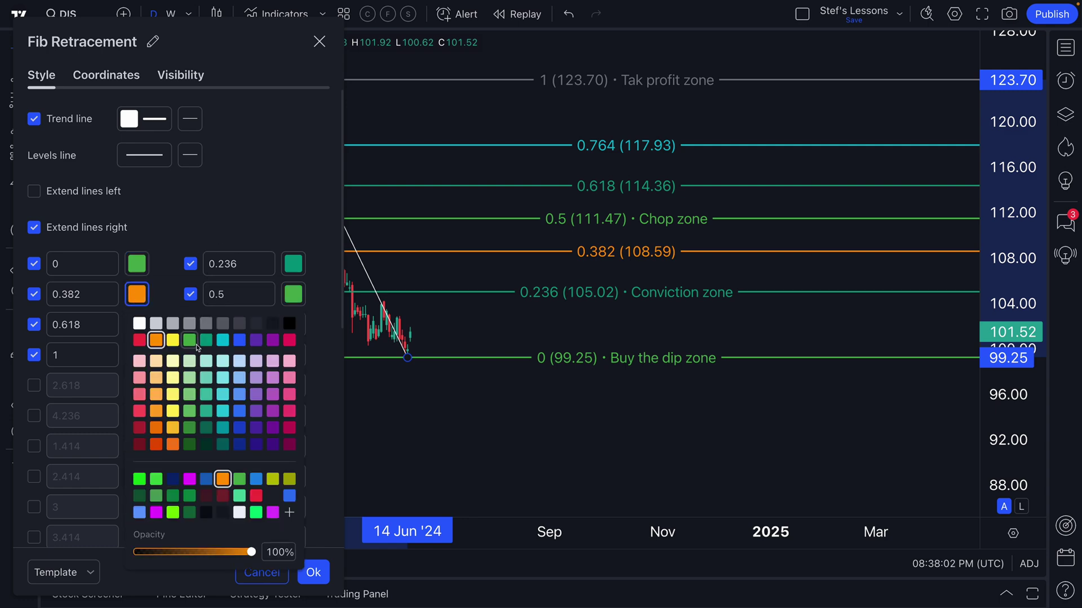
left_click(206, 444)
left_click(189, 444)
left_click(189, 427)
Make 0.5 yellow, 0.618 orange, 0.764 red and level 1 dark red, then apply.
left_click(288, 296)
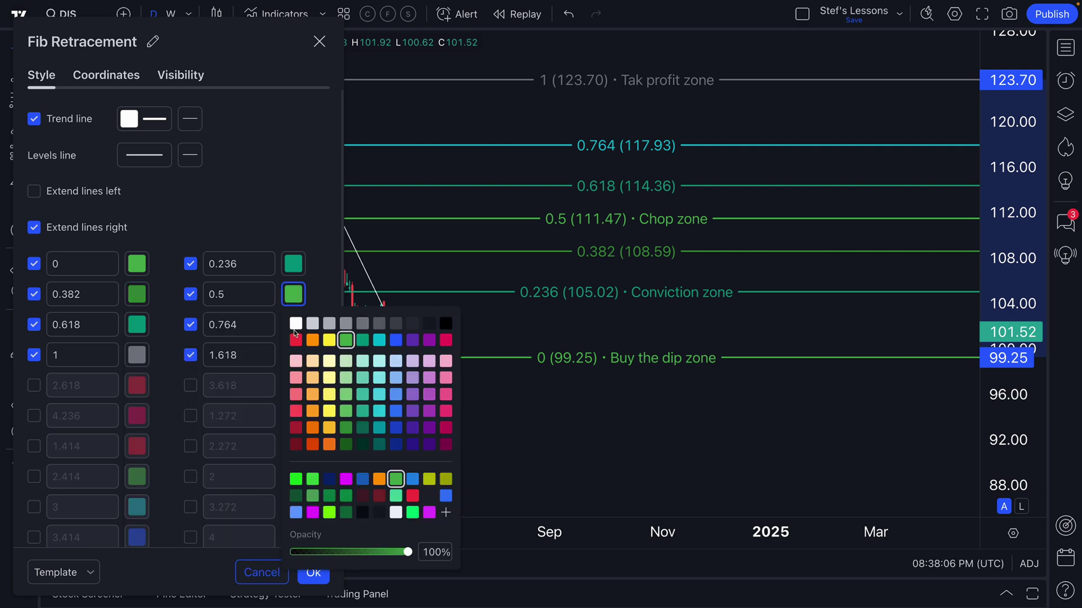
left_click(329, 339)
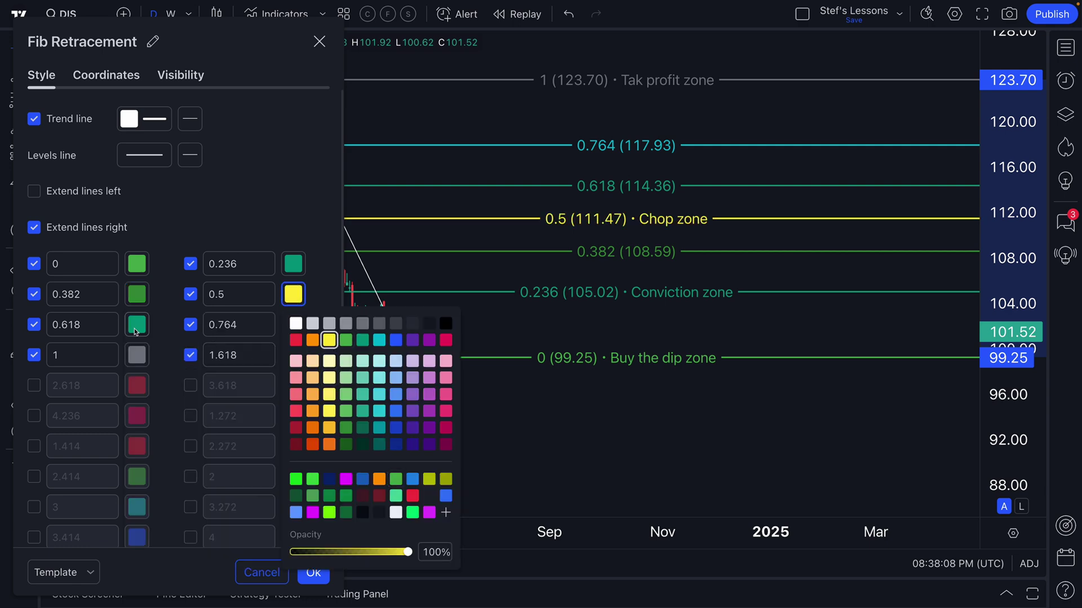
left_click(136, 330)
left_click(156, 370)
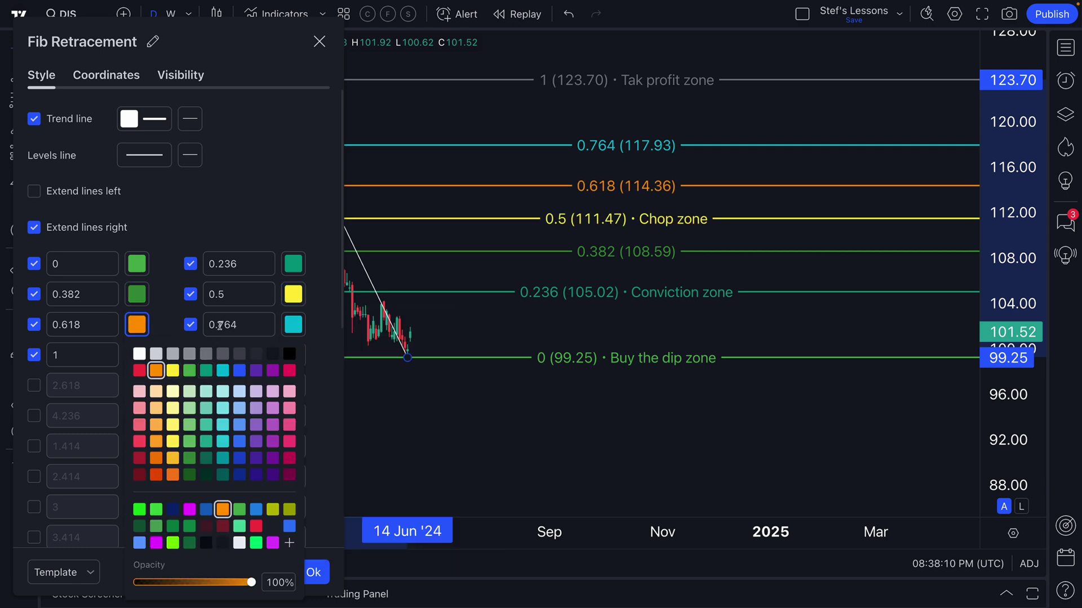
left_click(293, 325)
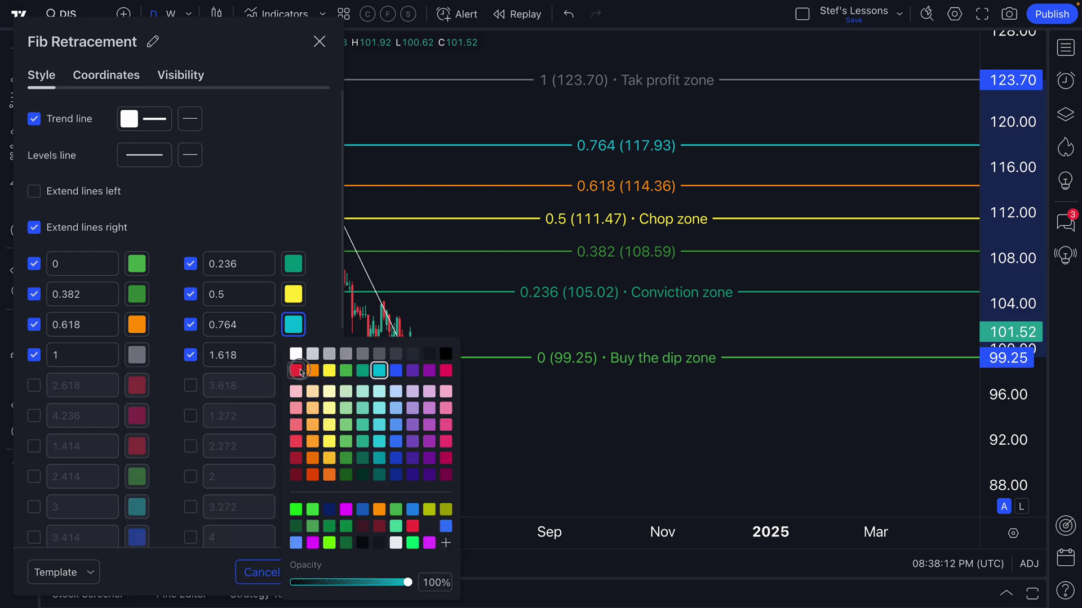
left_click(297, 370)
left_click(140, 356)
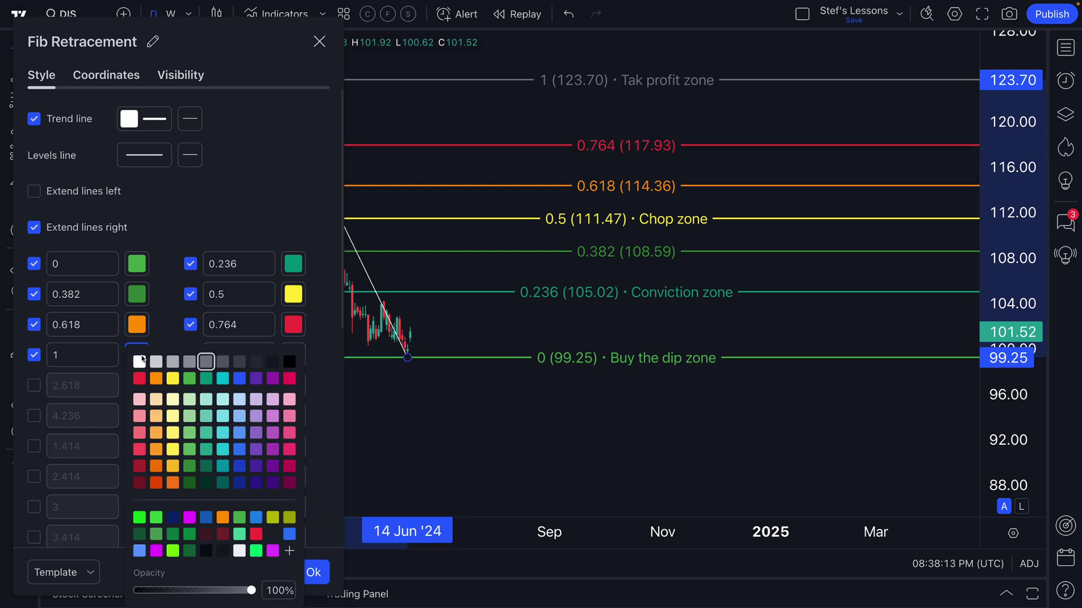
left_click(139, 483)
left_click(319, 43)
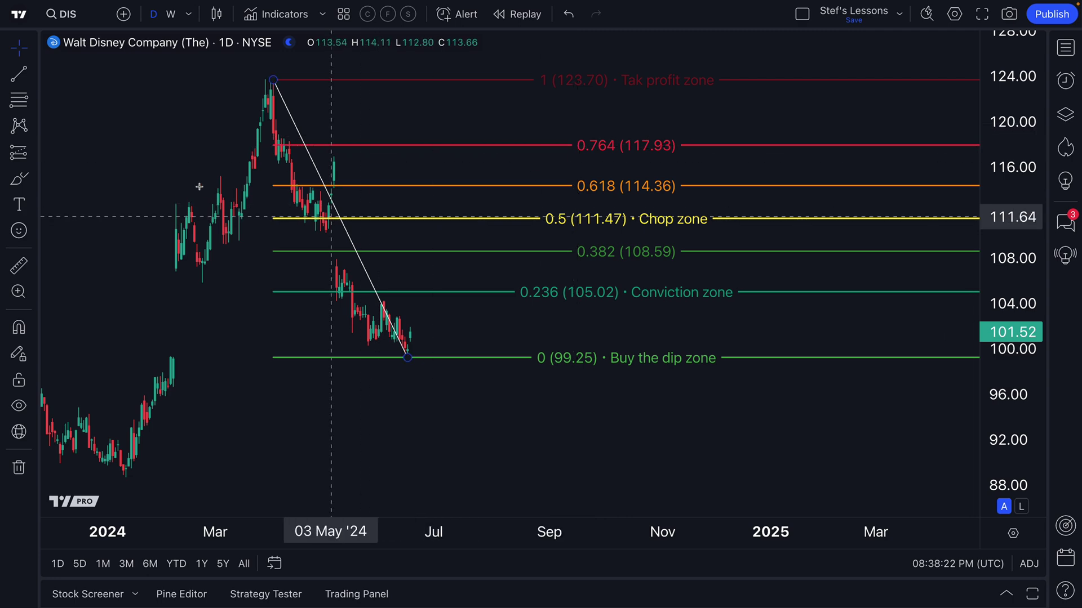
Brush orange circles on the swing high and low and a projected rally path into the 0.5 zone.
key("alt+b")
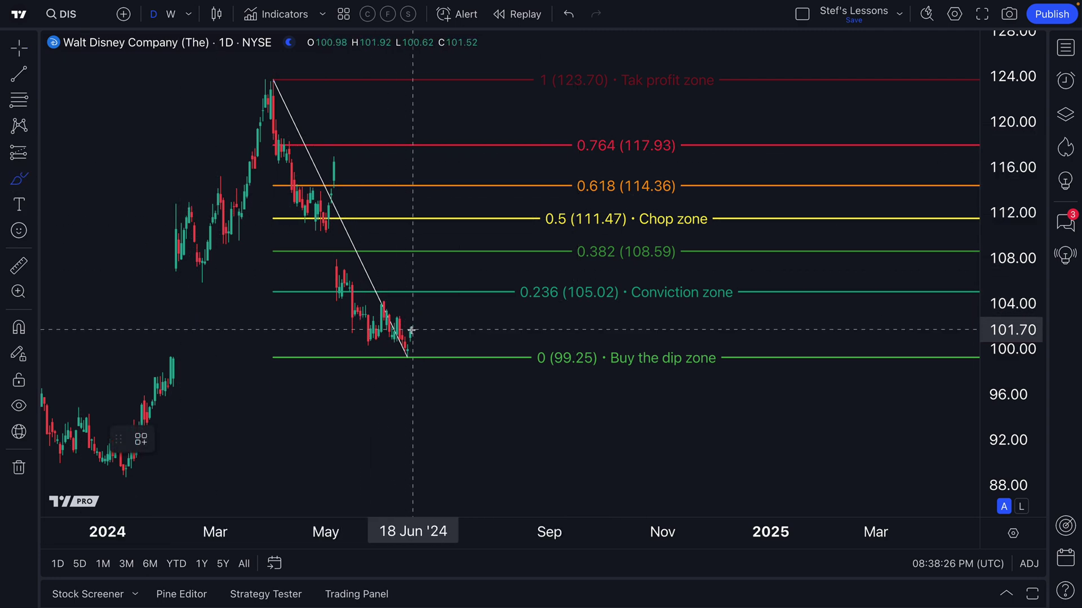
mouse_move(409, 347)
left_mouse_down()
mouse_move(418, 365)
mouse_move(411, 350)
left_mouse_up()
mouse_move(271, 74)
left_mouse_down()
mouse_move(280, 89)
mouse_move(276, 72)
left_mouse_up()
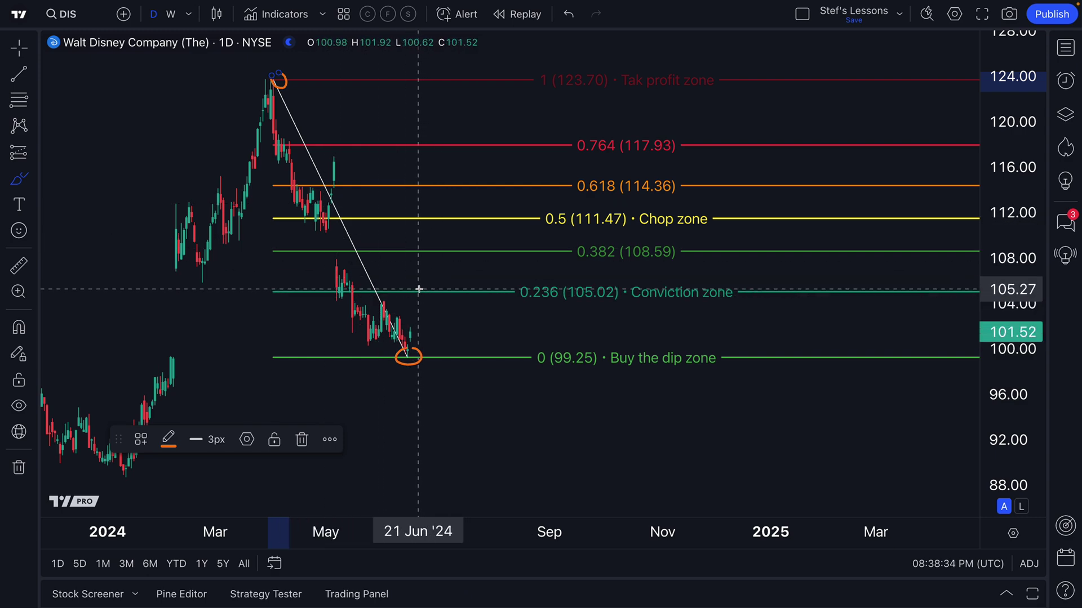
mouse_move(409, 328)
left_mouse_down()
mouse_move(492, 235)
mouse_move(515, 239)
mouse_move(524, 206)
mouse_move(544, 204)
mouse_move(565, 237)
mouse_move(633, 227)
mouse_move(668, 236)
mouse_move(752, 207)
mouse_move(760, 222)
left_mouse_up()
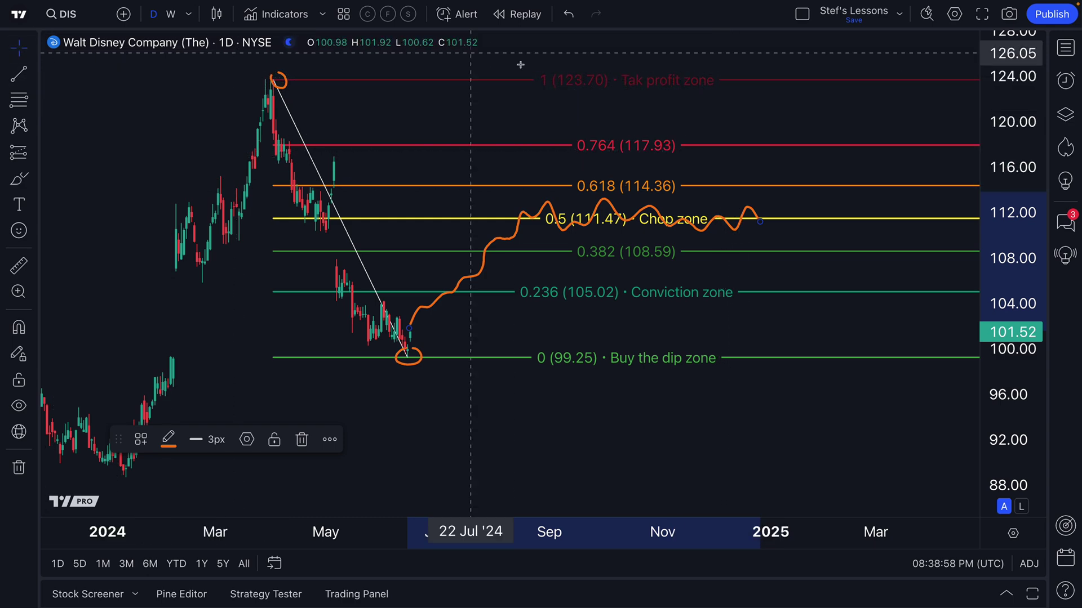
left_click(631, 79)
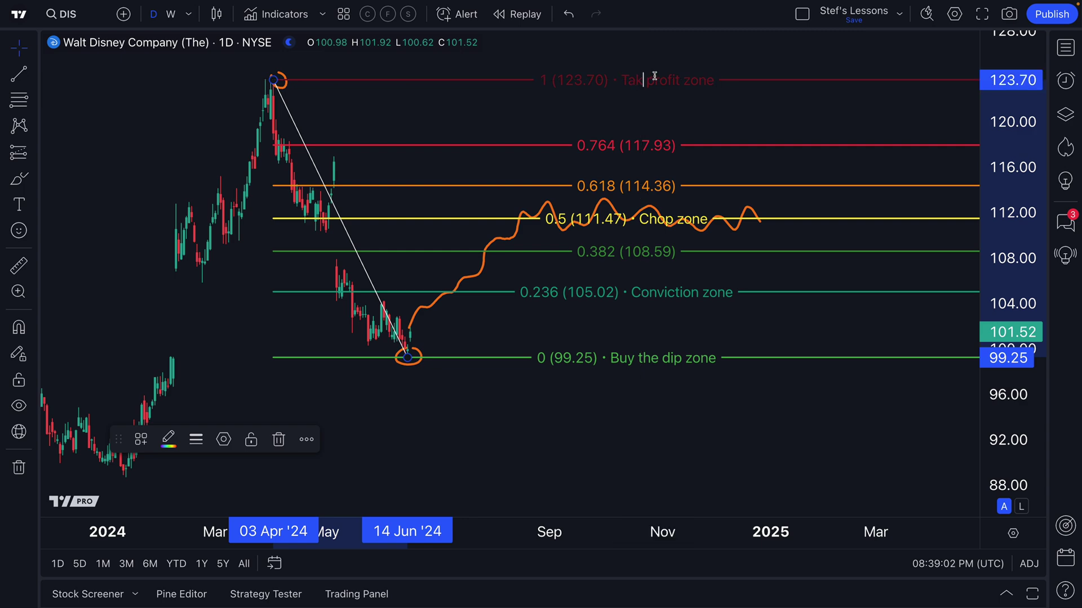
Deselect the fib, then reopen its settings and scroll through them.
type("e")
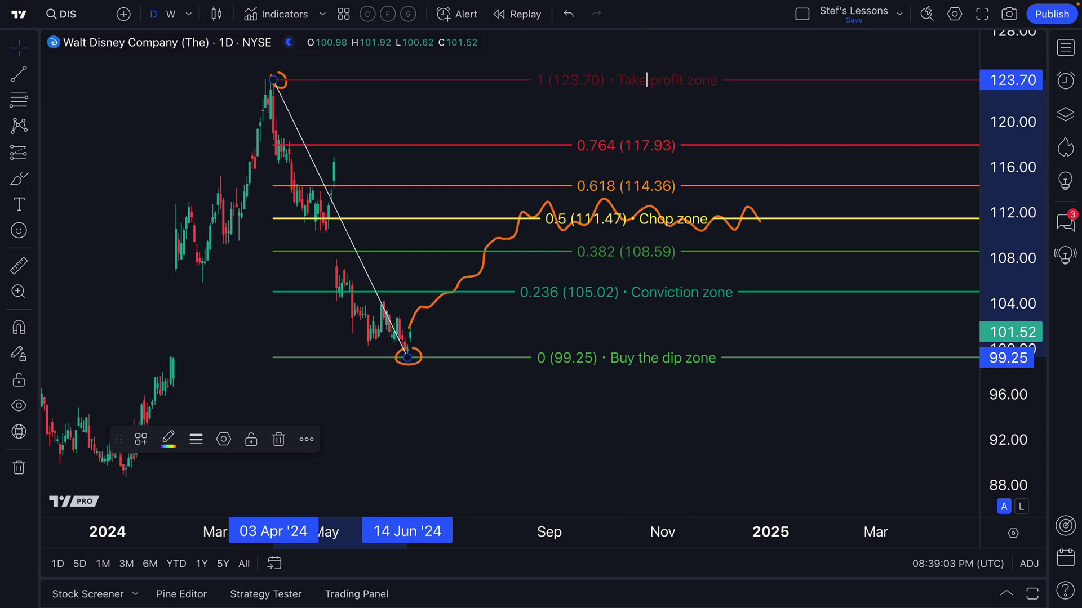
left_click(695, 114)
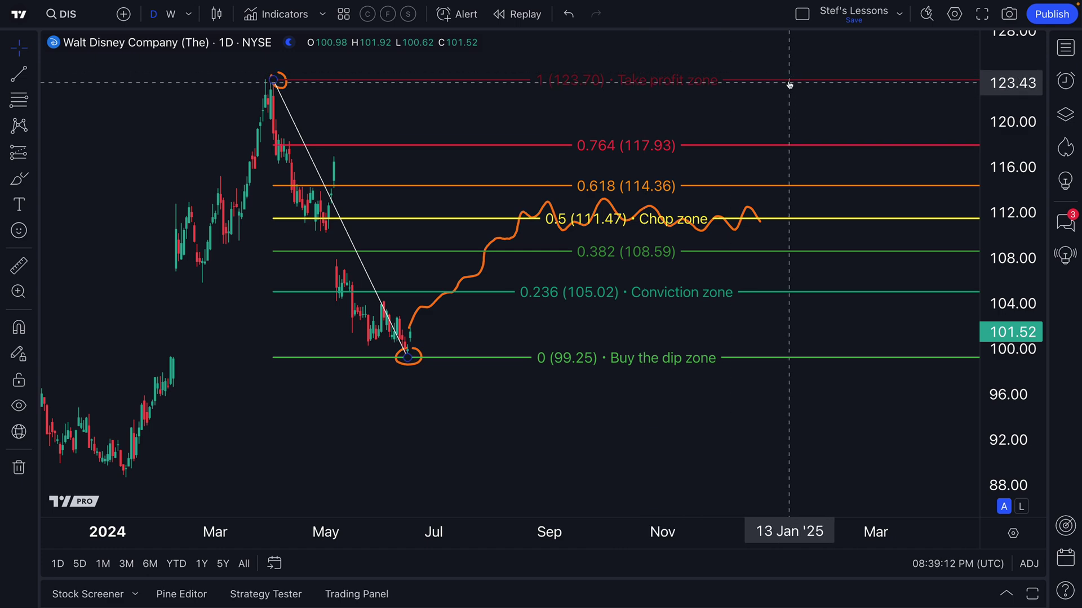
double_click(282, 80)
left_click_drag(625, 45, 269, 44)
scroll(163, 379, "down", 7)
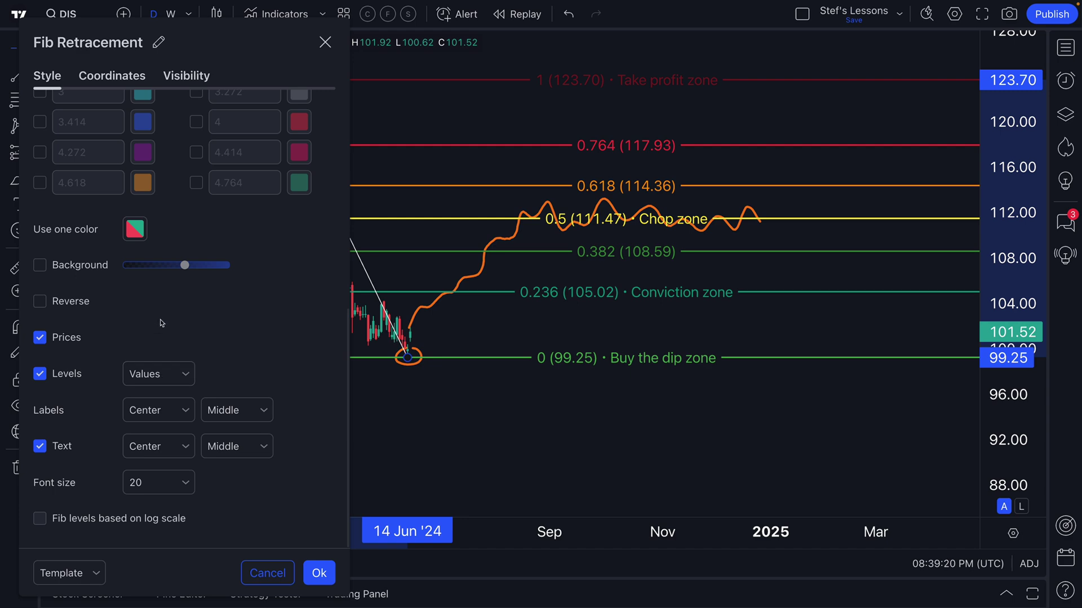
Close the settings and drag the fib's top anchor onto the April 2024 peak at 123.69.
left_click(325, 42)
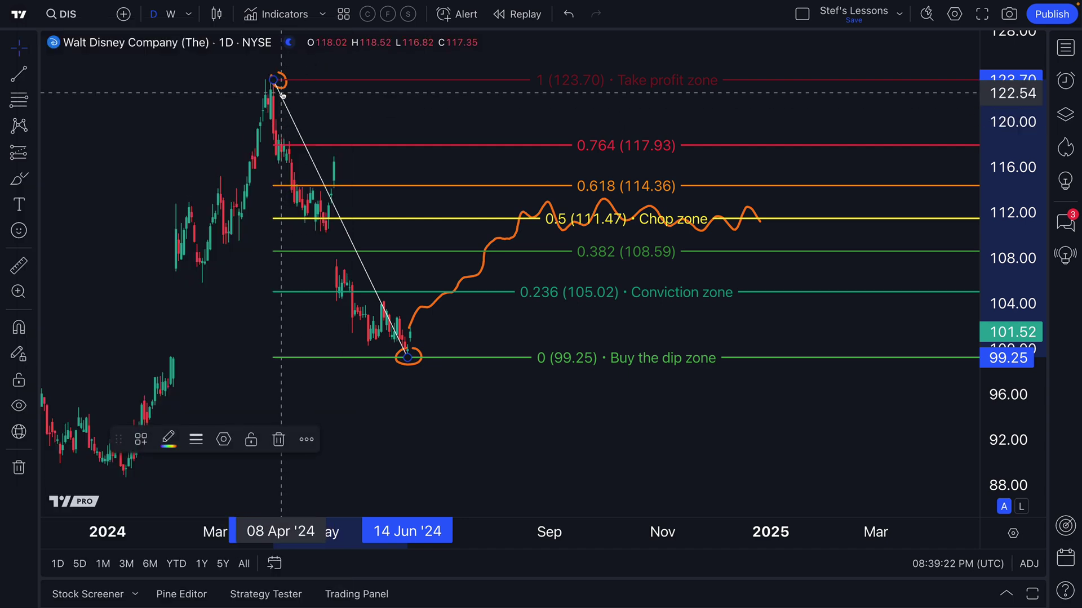
mouse_move(273, 79)
left_mouse_down()
mouse_move(276, 89)
mouse_move(275, 80)
left_mouse_up()
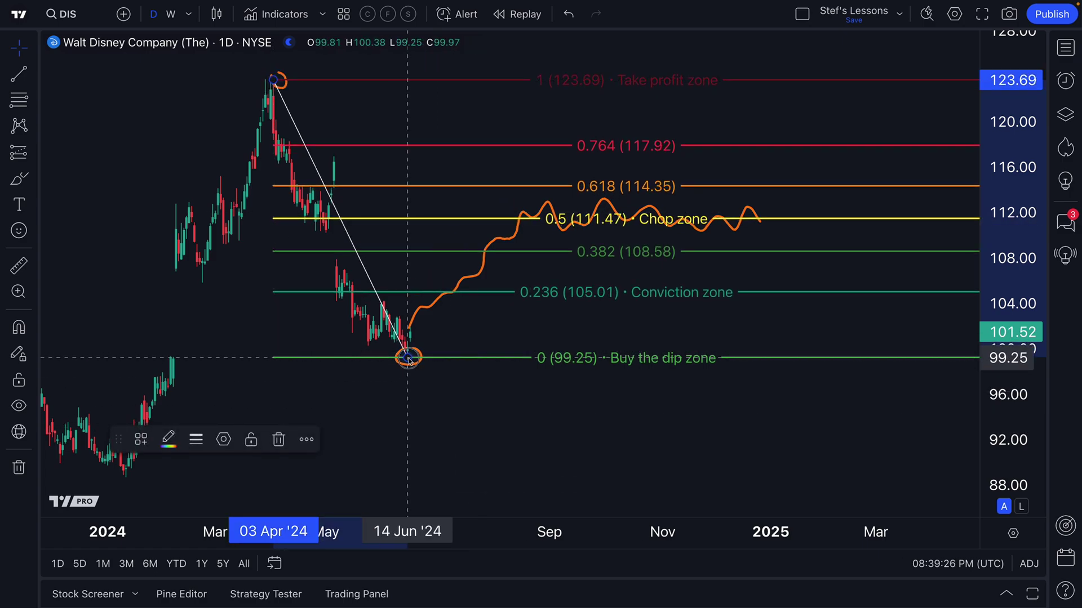
double_click(408, 357)
Reverse the fib levels so 0 (123.69) sits on top and 1 (99.25) at bottom, then delete the fib.
scroll(446, 343, "down", 6)
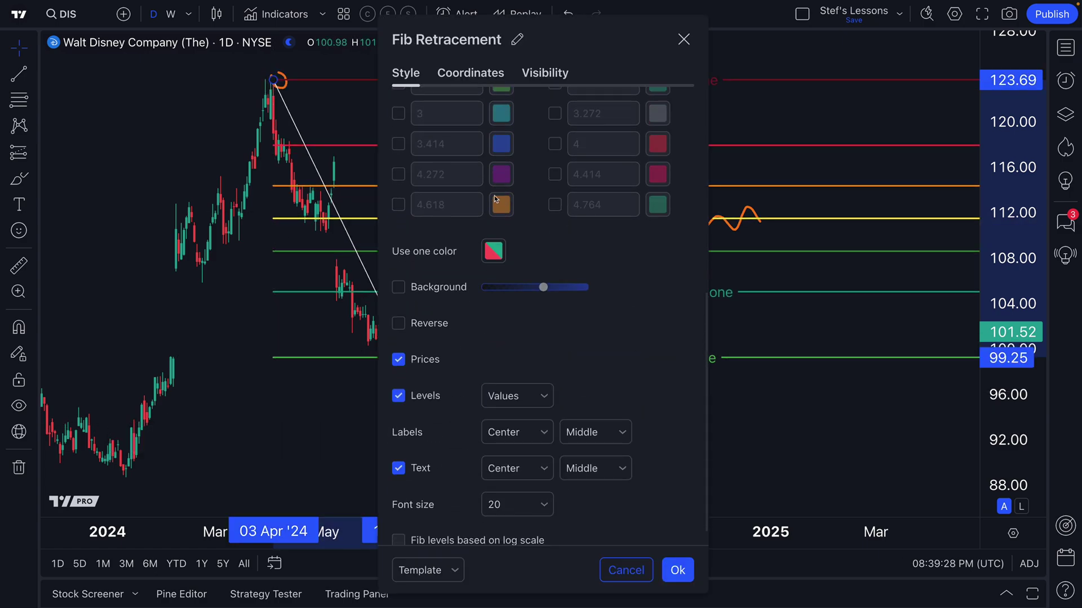
left_click_drag(577, 44, 272, 50)
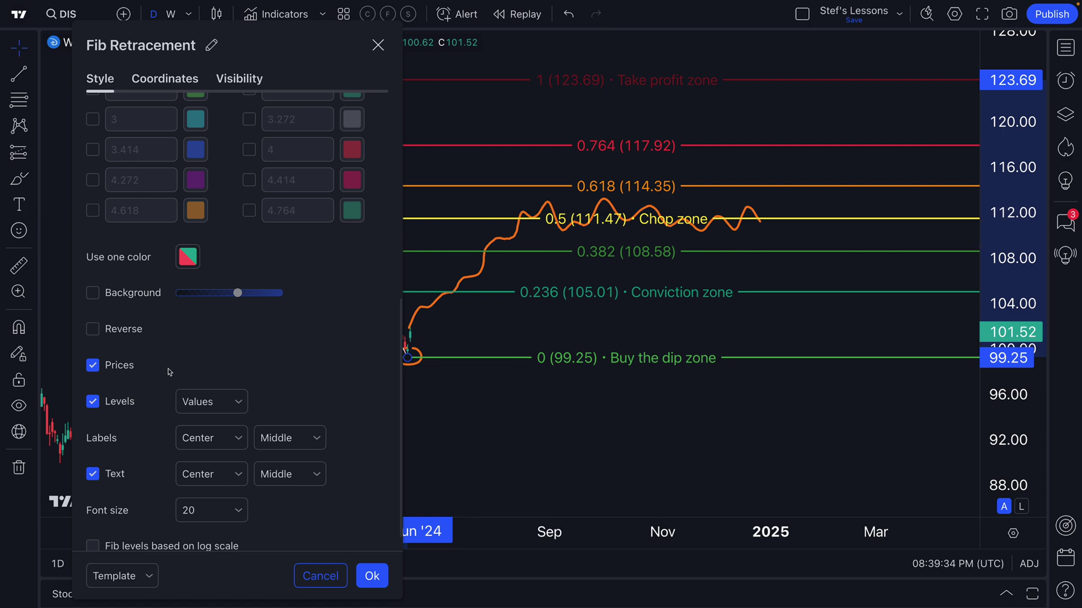
left_click(123, 331)
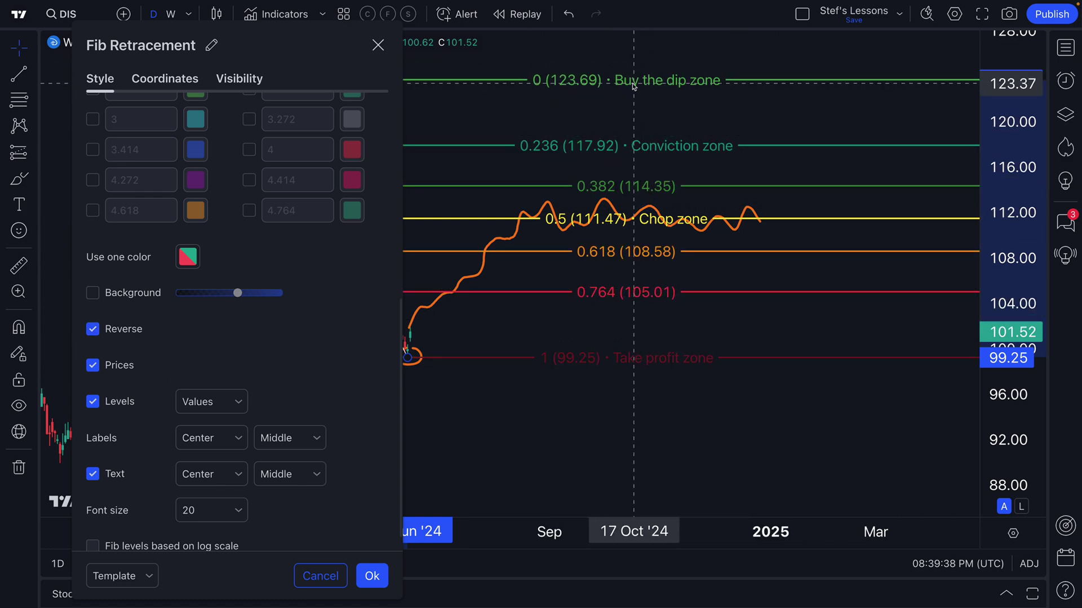
left_click(125, 331)
left_click(125, 332)
left_click(125, 331)
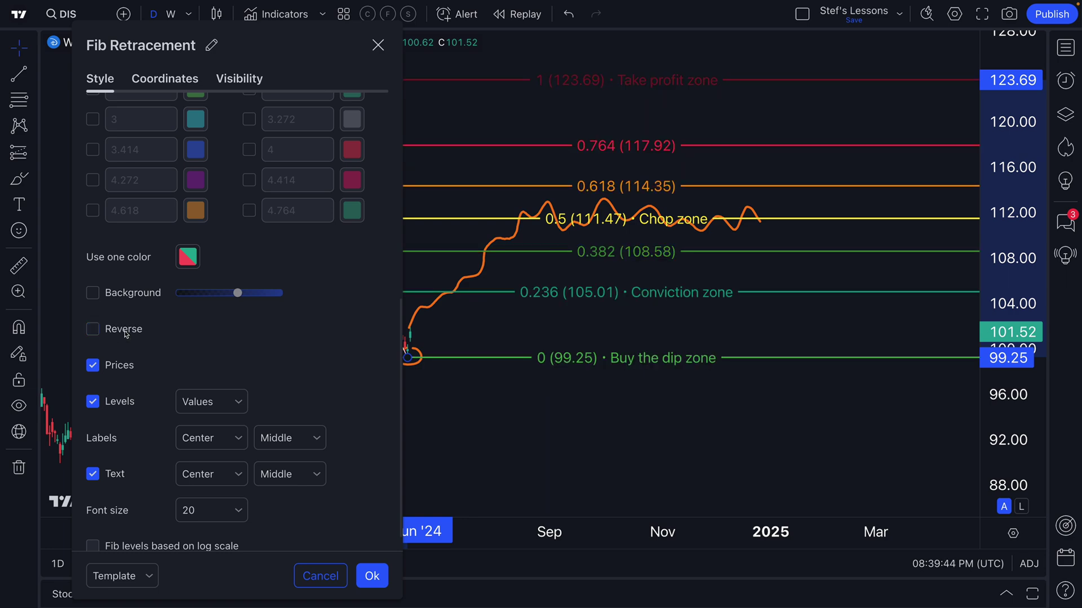
left_click(125, 331)
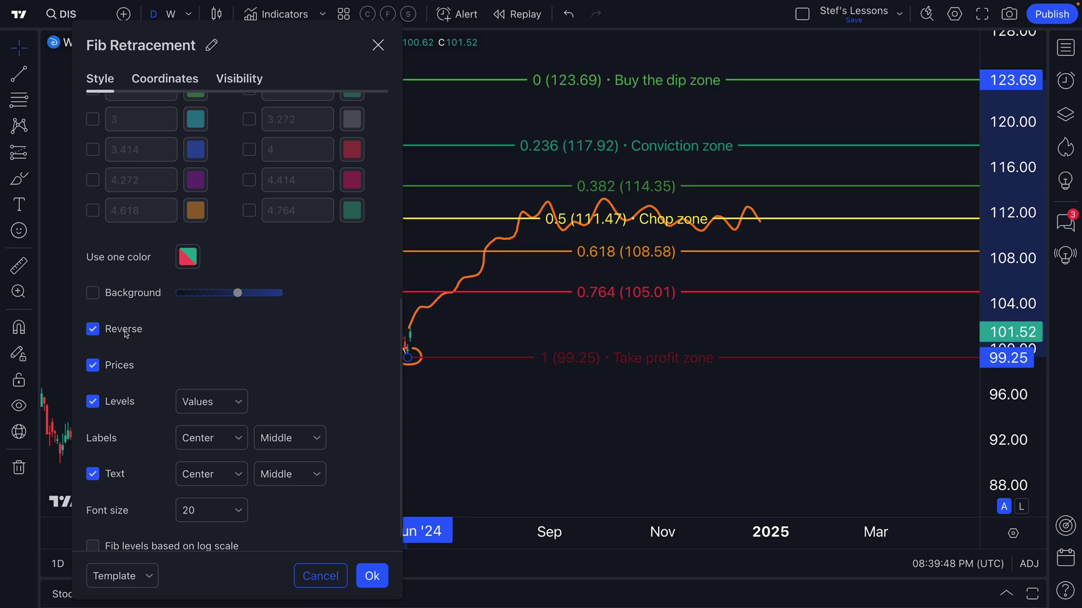
left_click(96, 331)
left_click(96, 331)
left_click(378, 45)
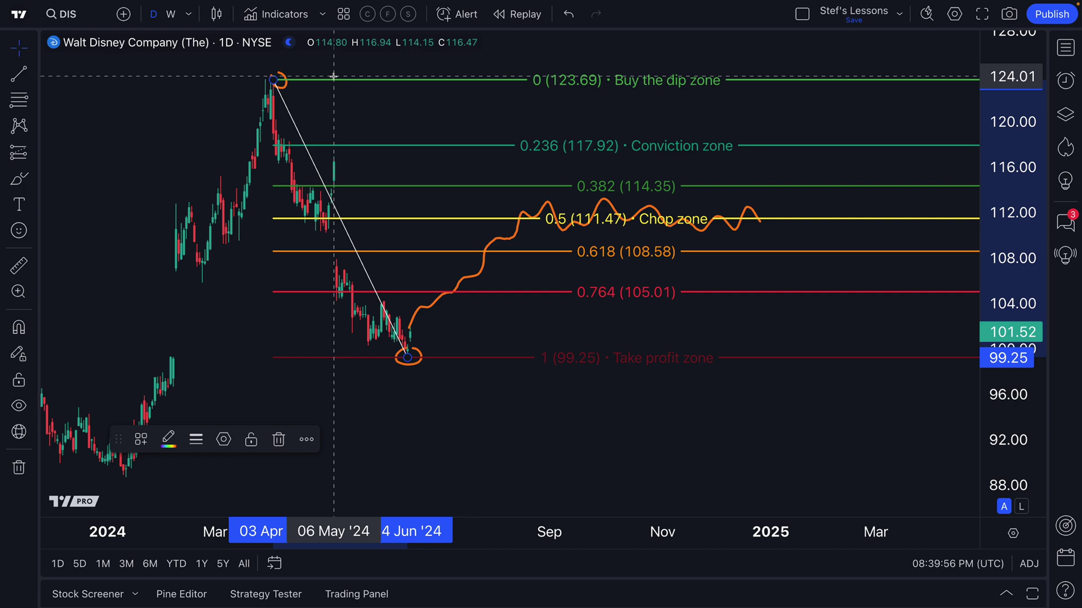
key("Delete")
Delete the upper and lower orange circles and zoom the chart out to show 2021.
left_click(284, 88)
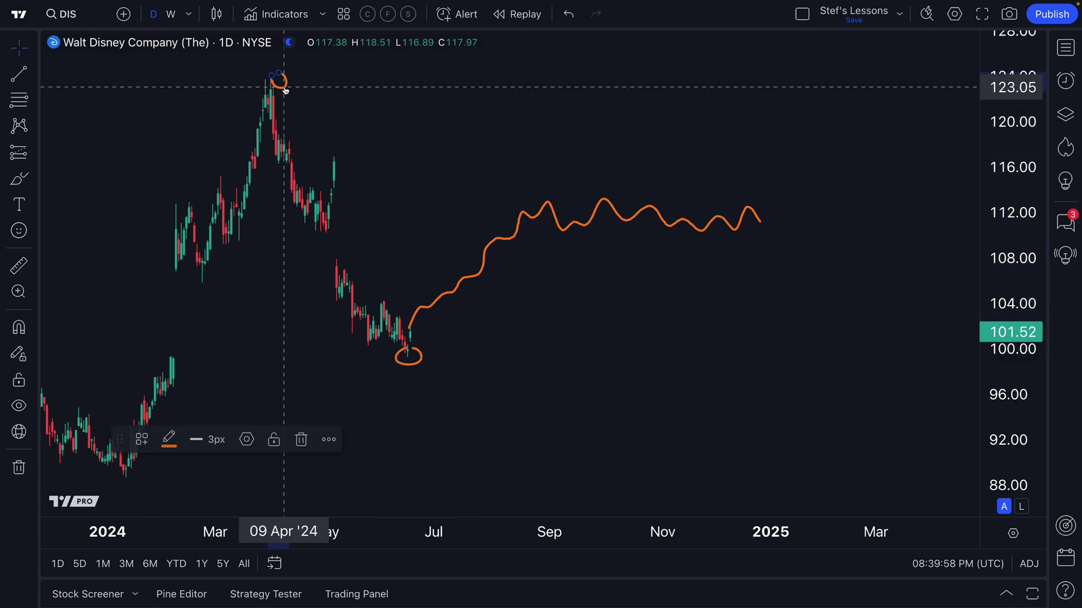
left_click(405, 365)
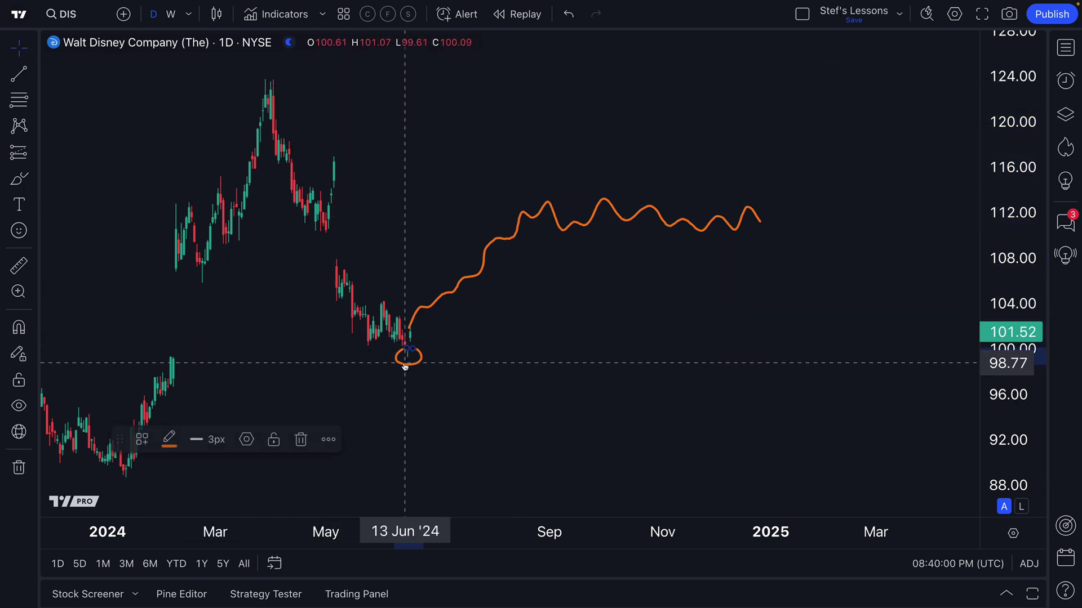
key("Delete")
scroll(368, 370, "down", 3)
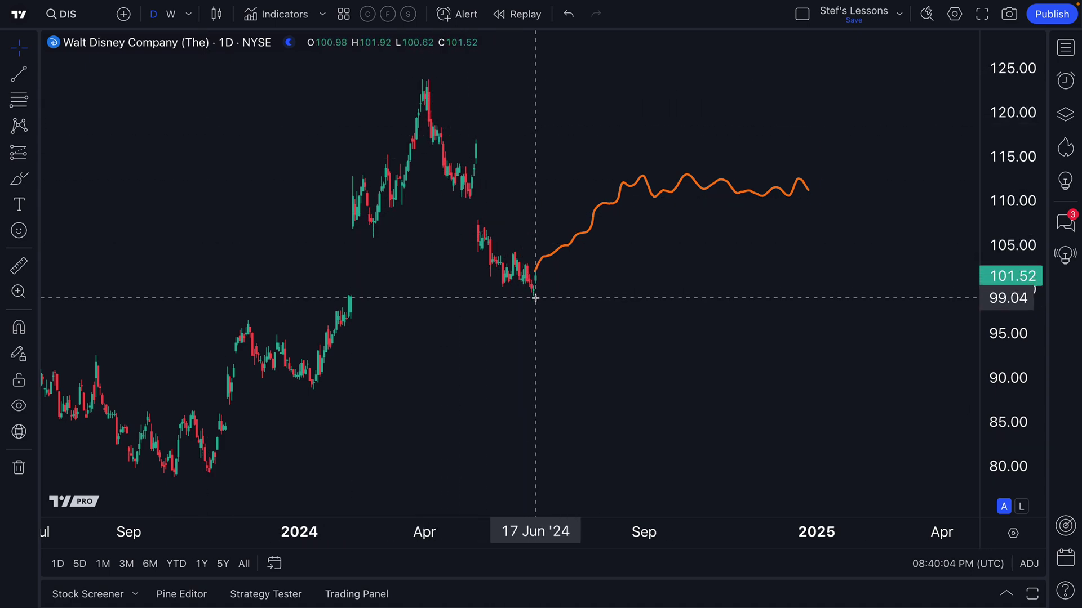
scroll(496, 327, "down", 5)
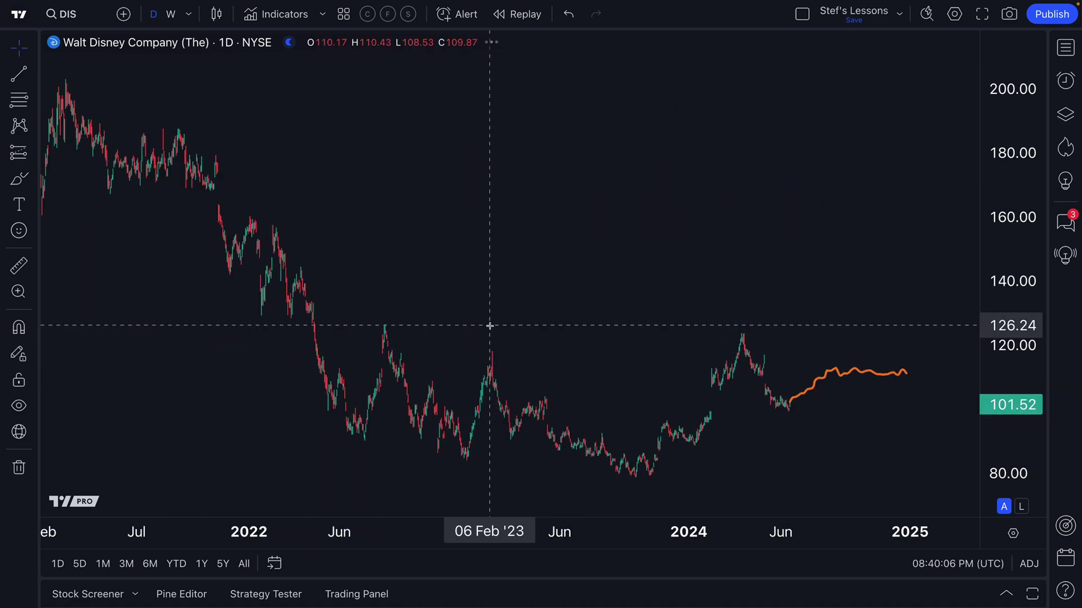
left_click(18, 153)
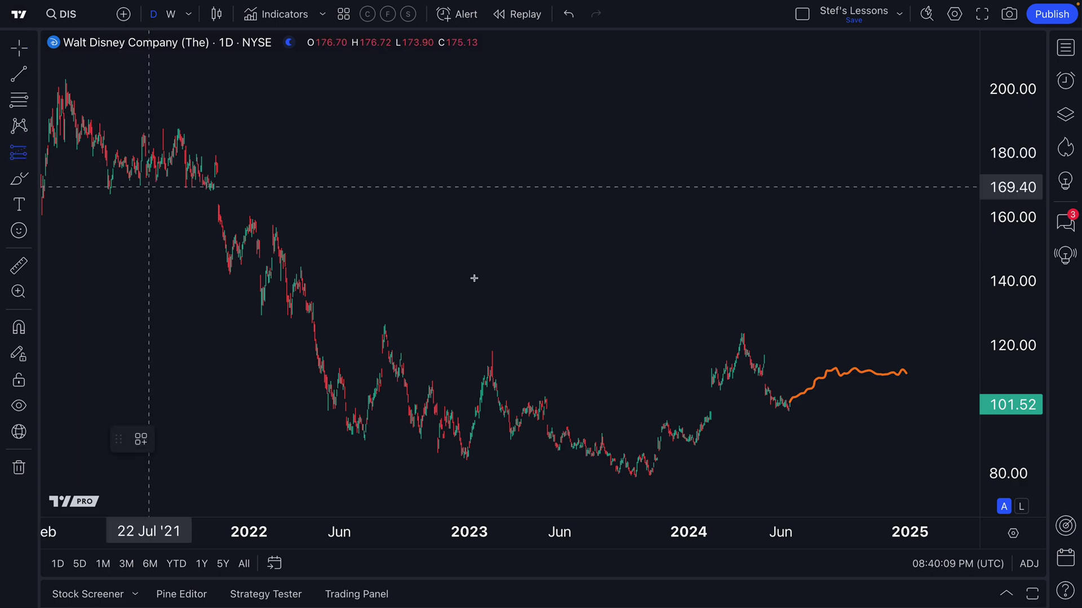
Draw a new Fib retracement from the 202.84 March 2021 high to the 78.79 October 2023 low.
left_click(789, 412)
key("Delete")
left_click(19, 99)
left_click(789, 412)
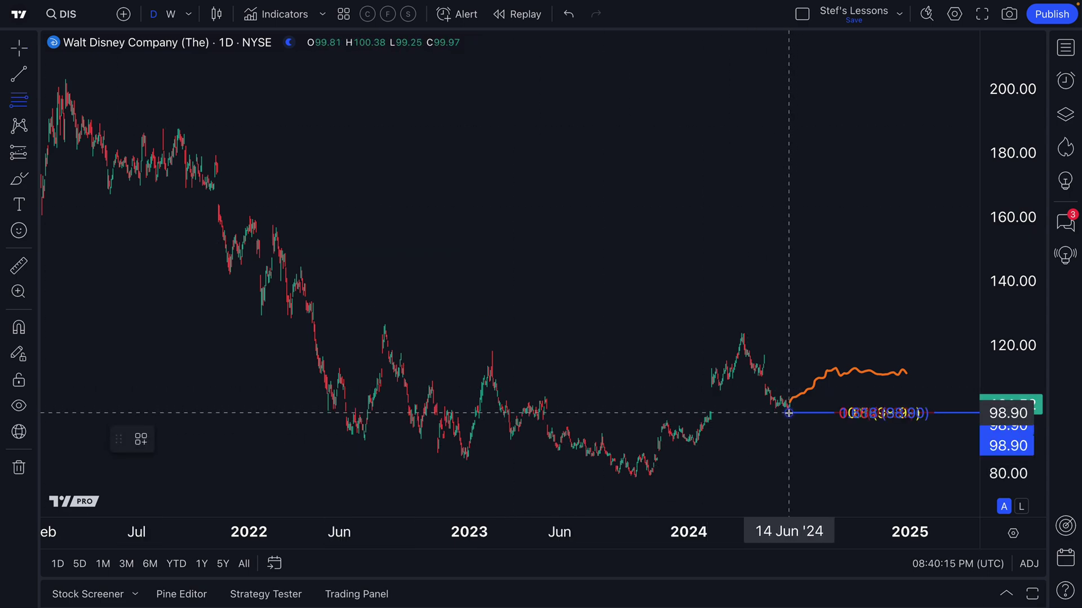
left_click(68, 80)
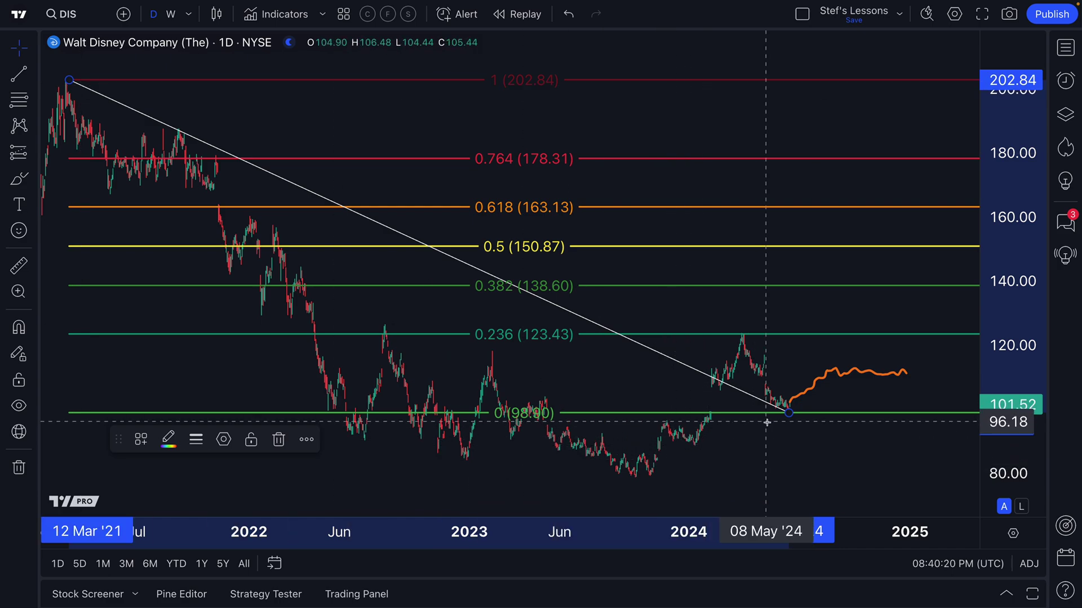
mouse_move(789, 416)
left_mouse_down()
mouse_move(729, 454)
mouse_move(636, 478)
left_mouse_up()
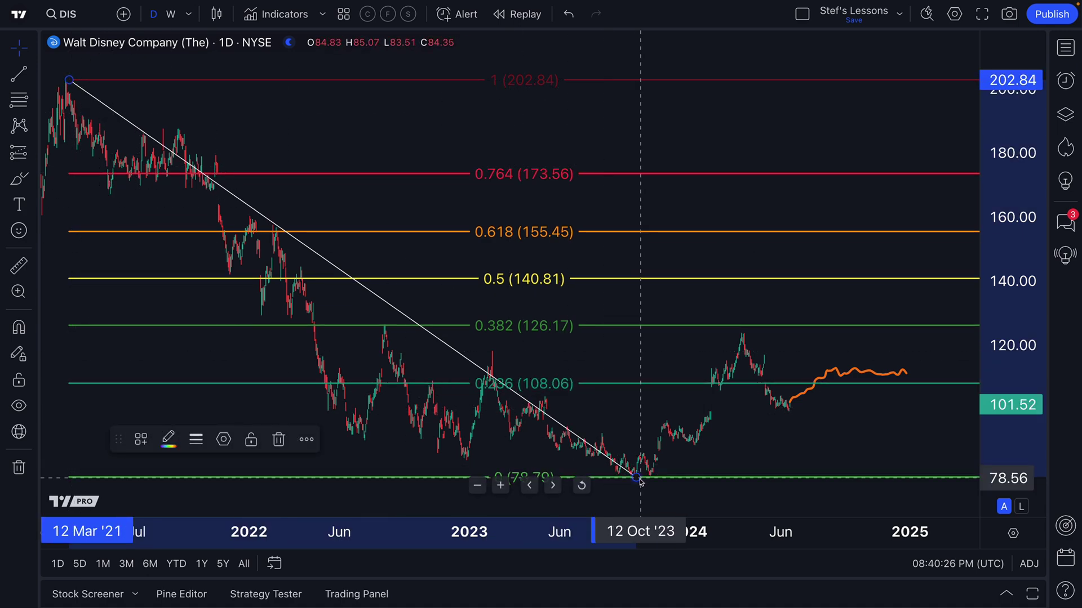
Select and delete the orange forecast line.
left_click(798, 397)
left_click(800, 396)
key("Delete")
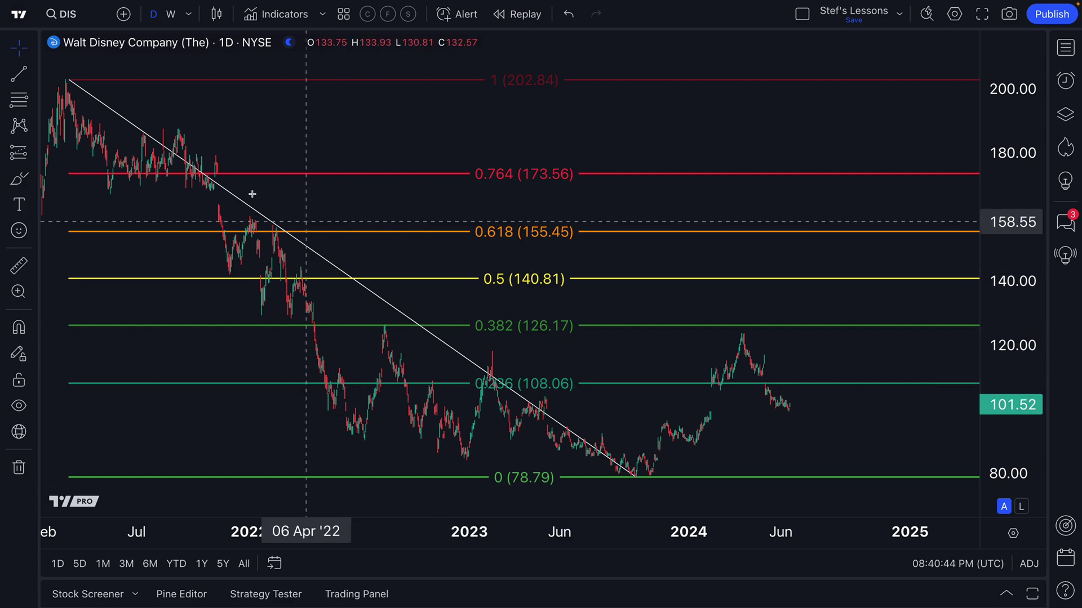
left_click(34, 102)
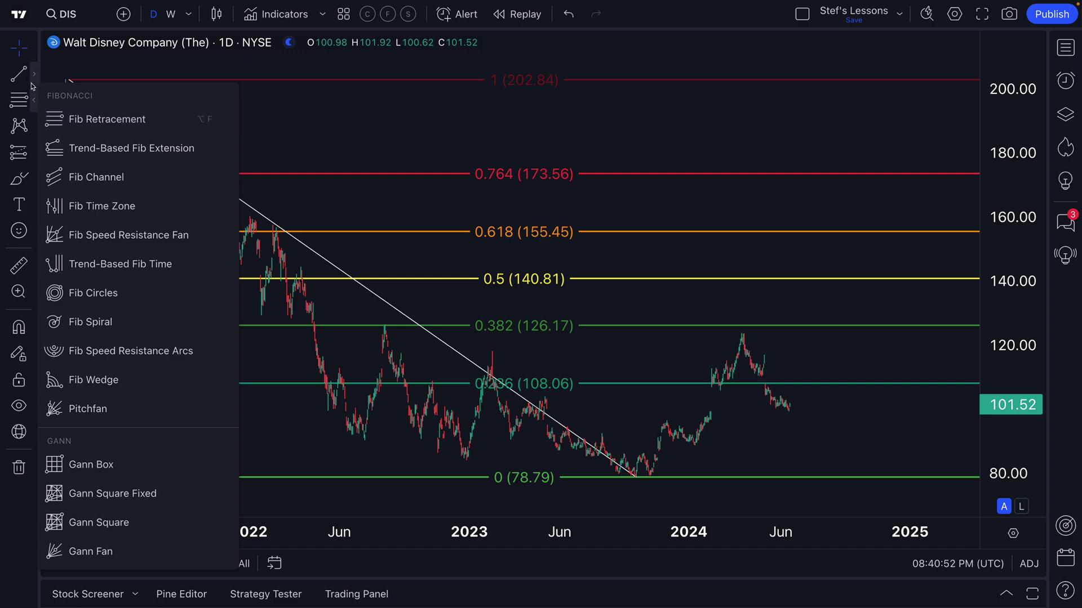
Close the Fibonacci tools list and review the new fib's settings, with levels extended right.
left_click(34, 102)
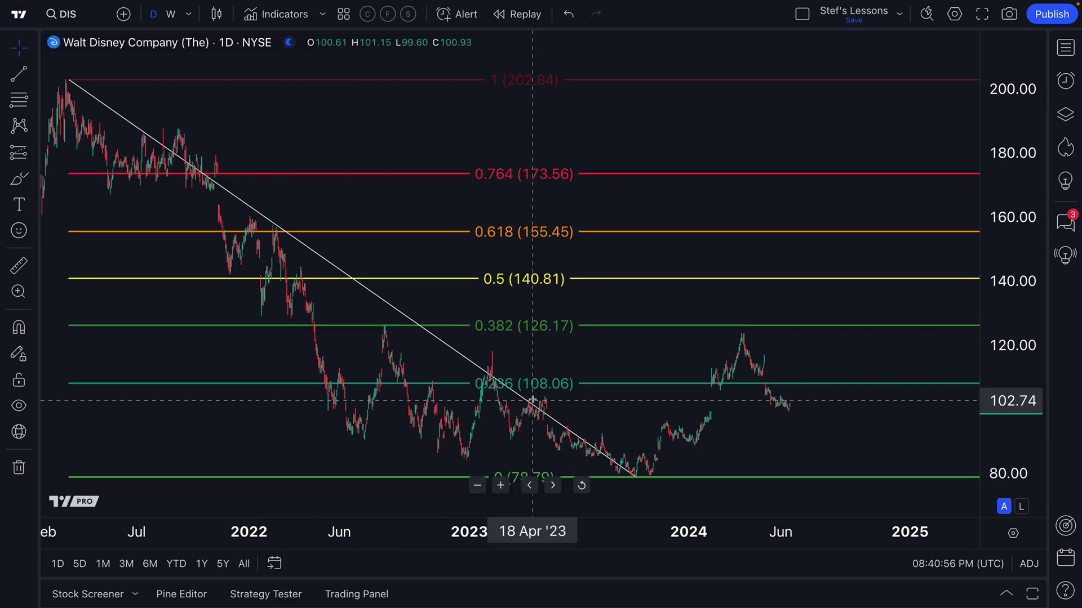
double_click(616, 326)
left_click_drag(591, 42, 229, 43)
scroll(171, 305, "down", 8)
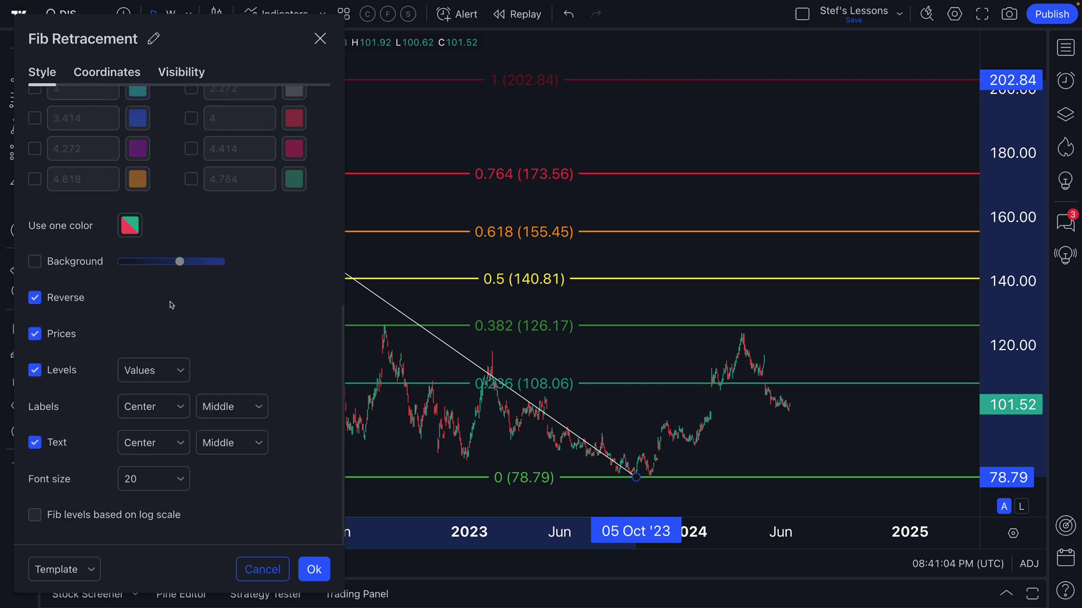
scroll(171, 305, "up", 10)
left_click(113, 256)
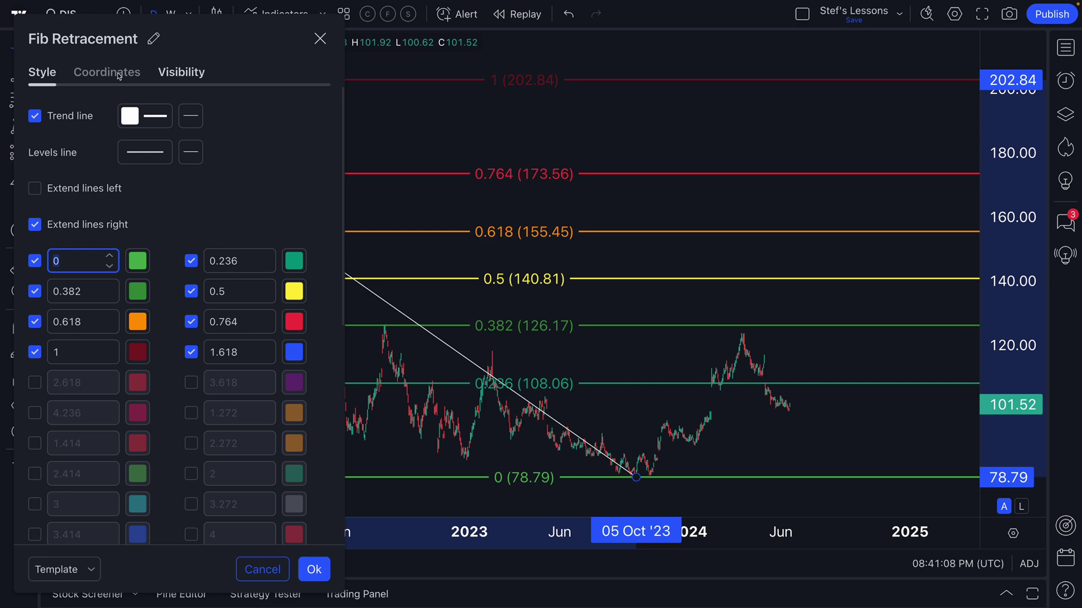
left_click(321, 38)
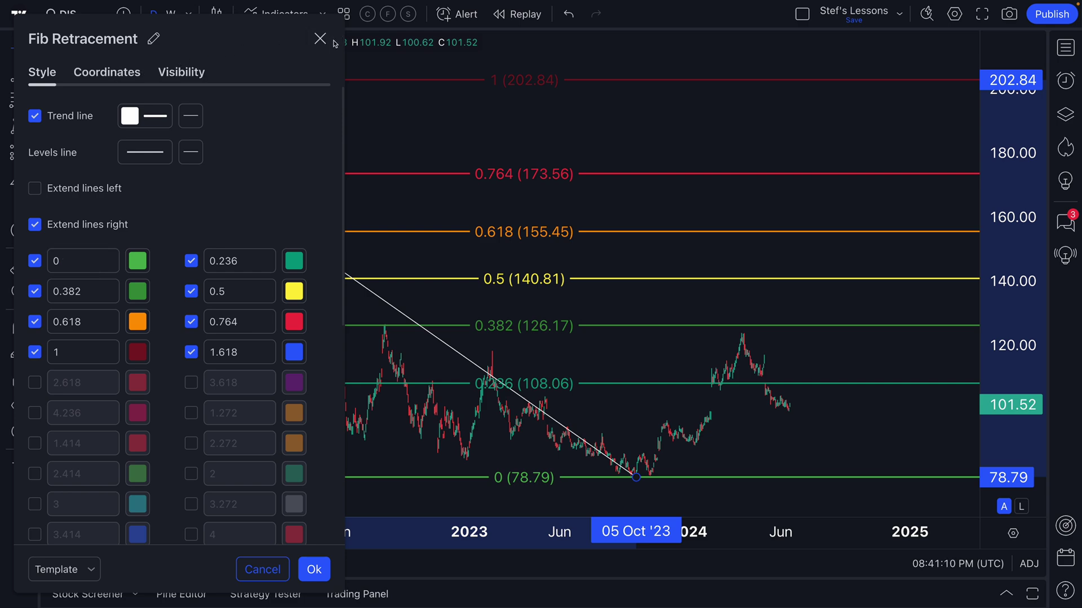
left_click(320, 40)
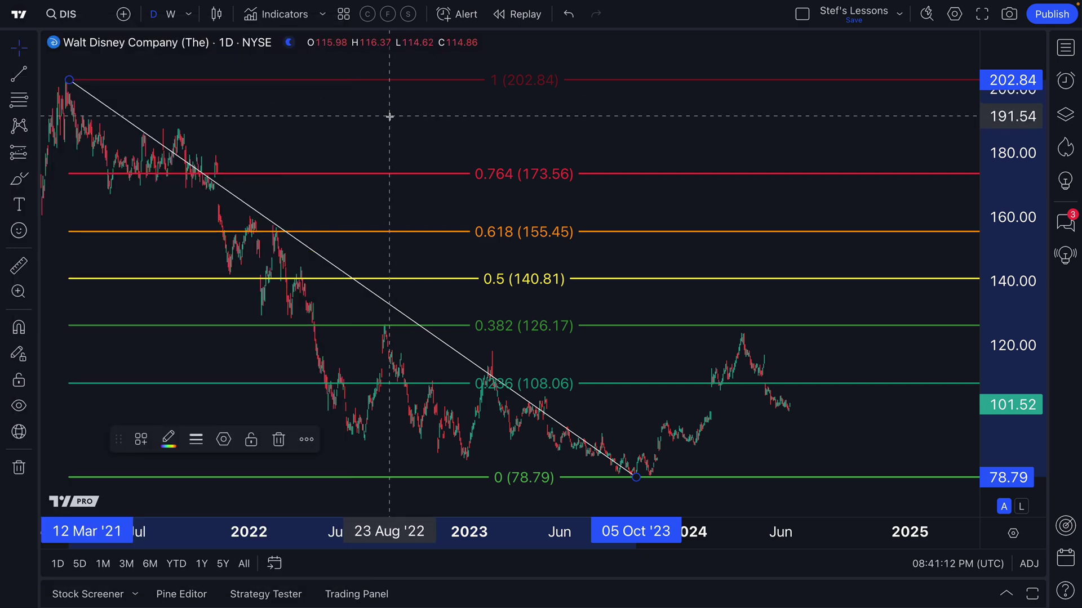